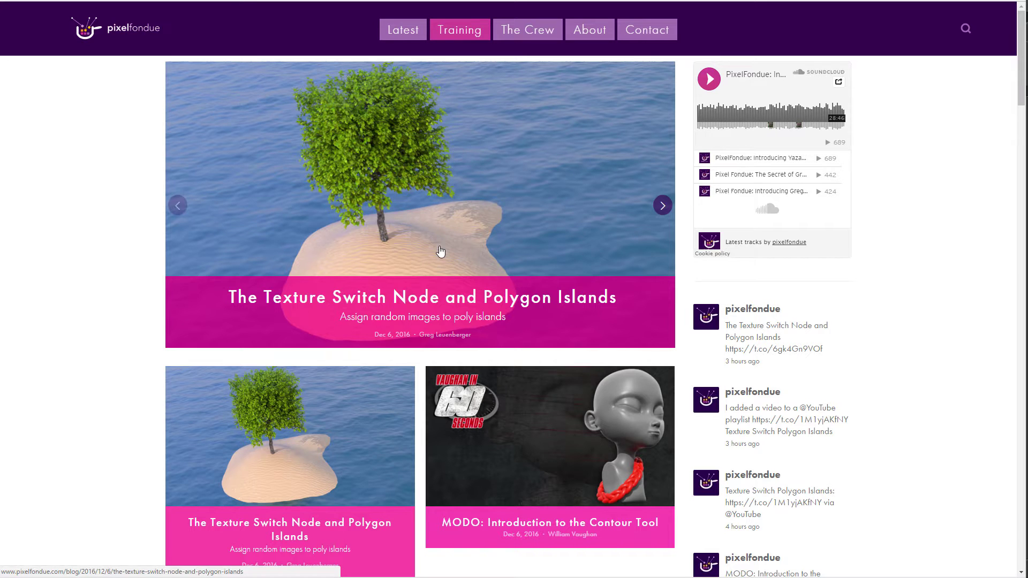
Open the pixelfondue crew page and view the second crew member's article listing
left_click(530, 31)
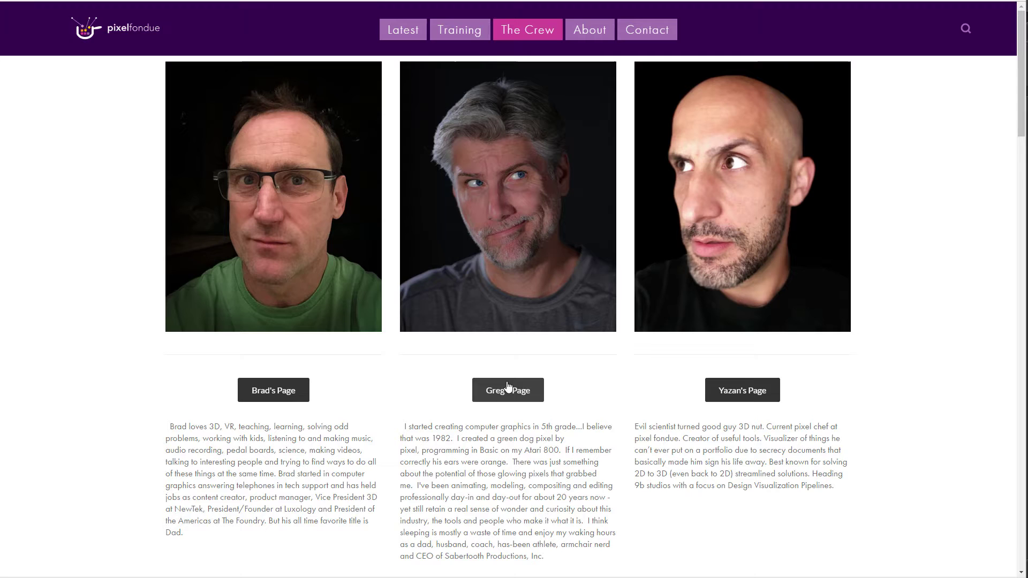
left_click(509, 393)
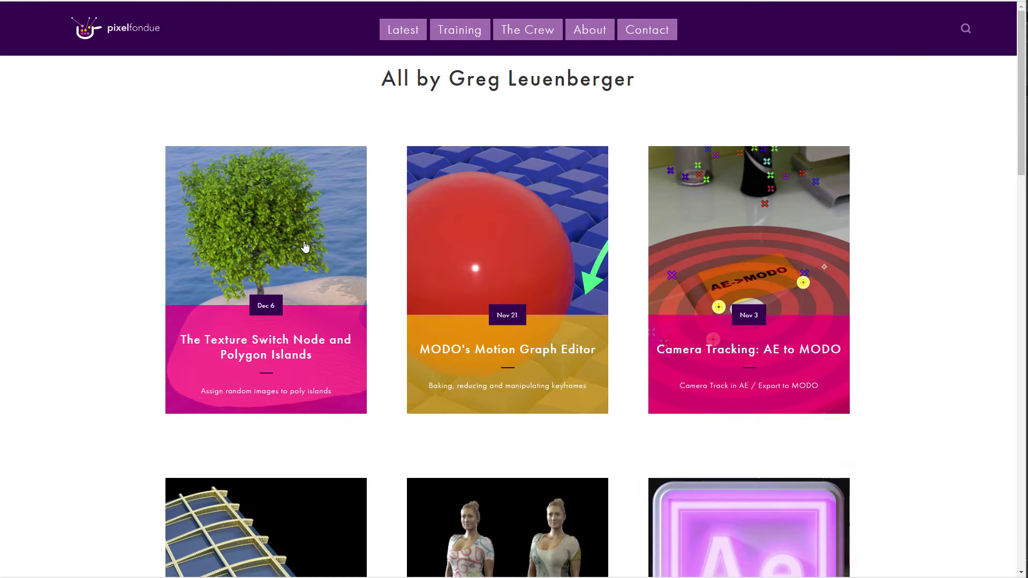
Search the site for "texture switch" and open the article The Texture Switch Node and Polygon Islands
left_click(967, 28)
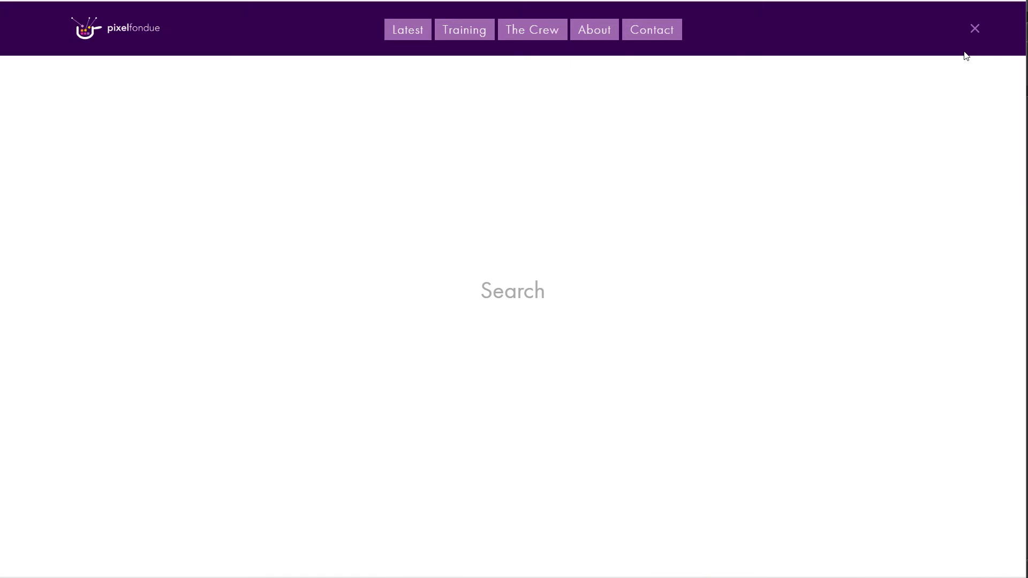
type("text")
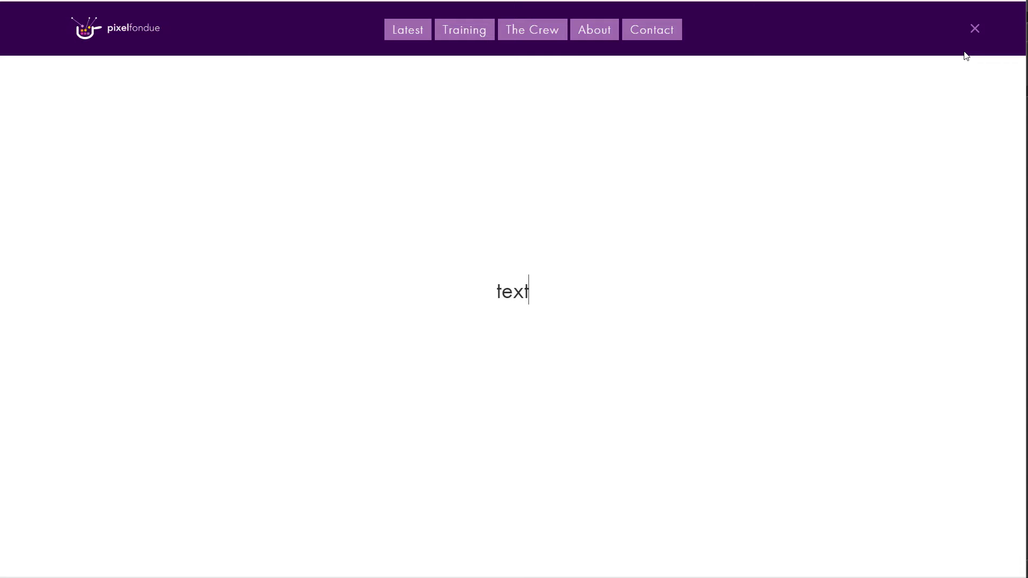
type("ure sw")
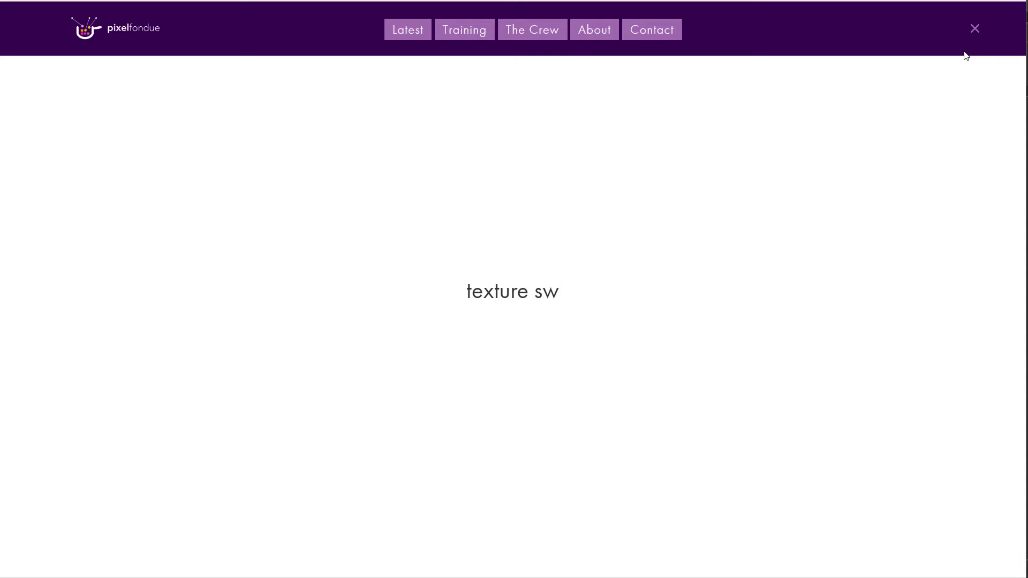
type("itch")
key("Return")
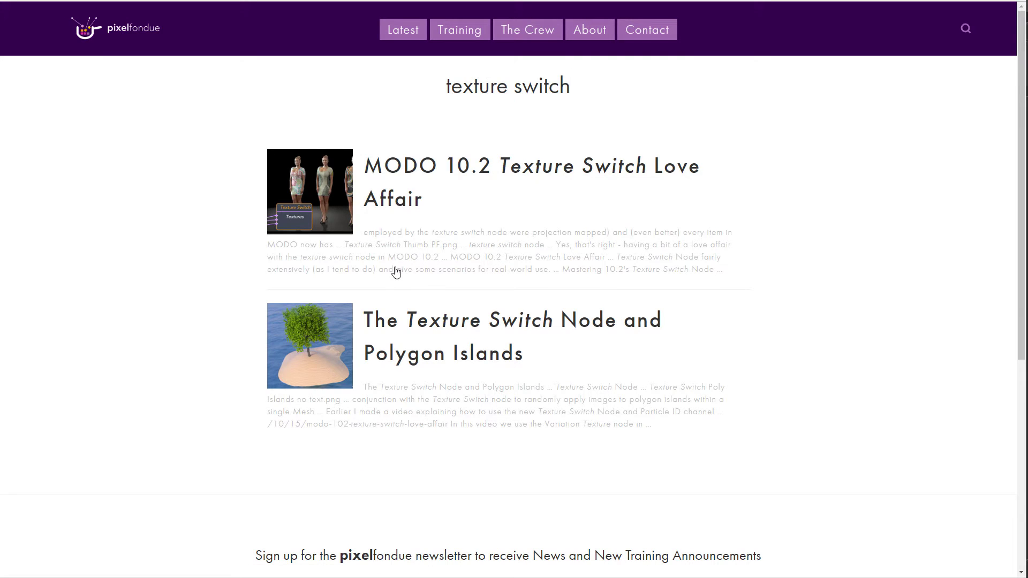
left_click(345, 349)
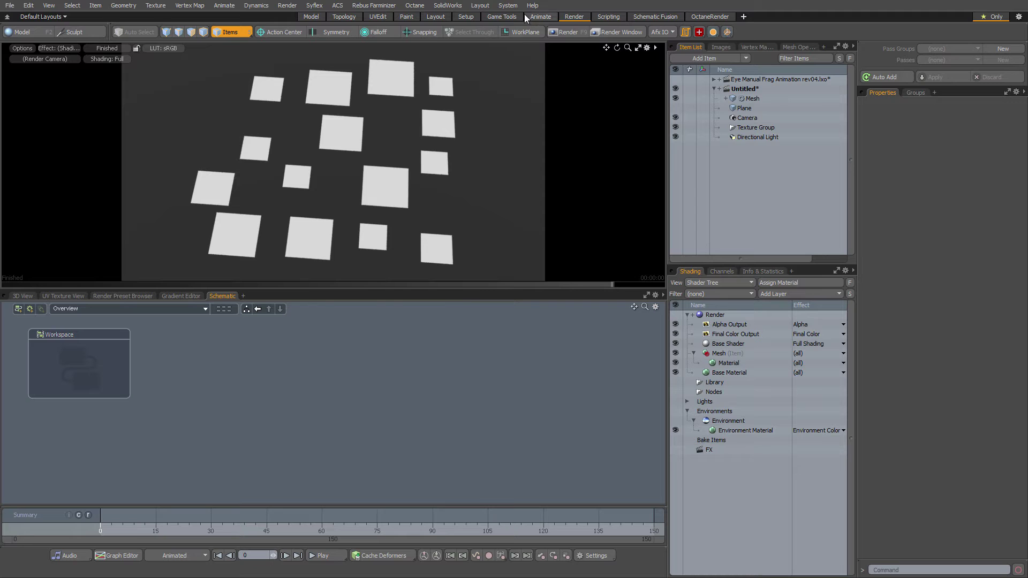
Switch to MODO, open its content folder, check the Assemblies folder inside Assets for the preset file, and close the file window
left_click(507, 6)
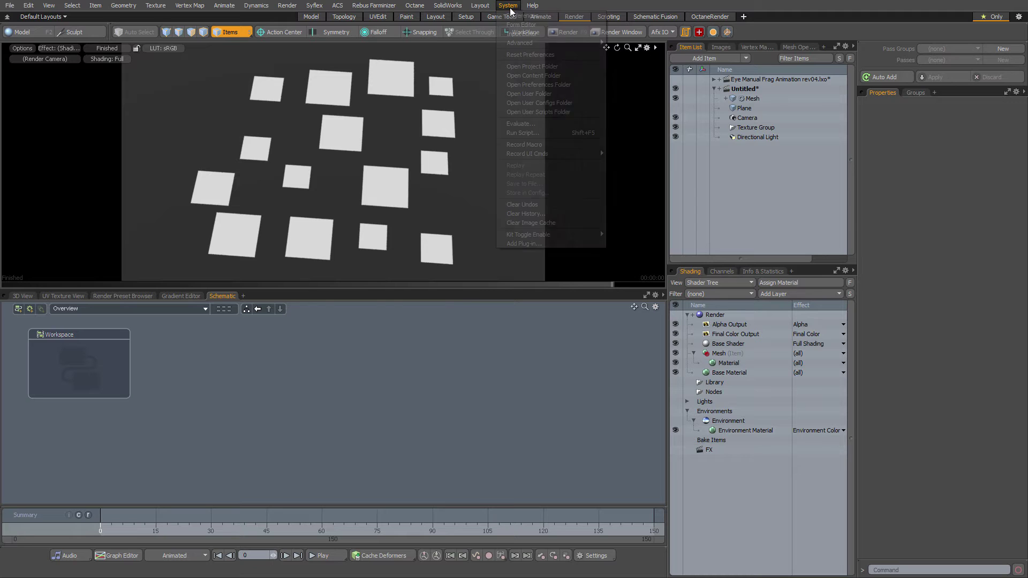
left_click(542, 75)
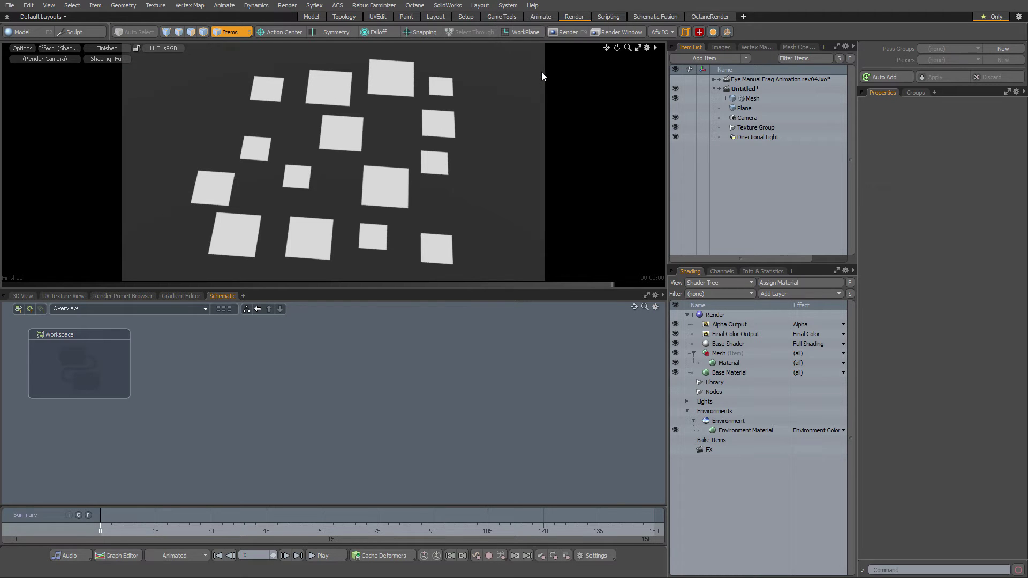
double_click(217, 170)
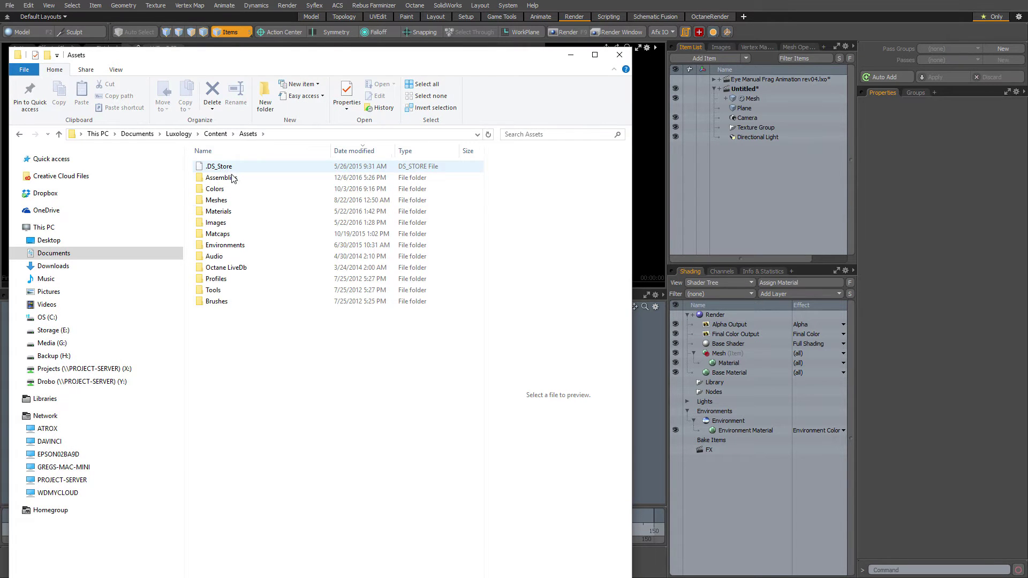
double_click(231, 177)
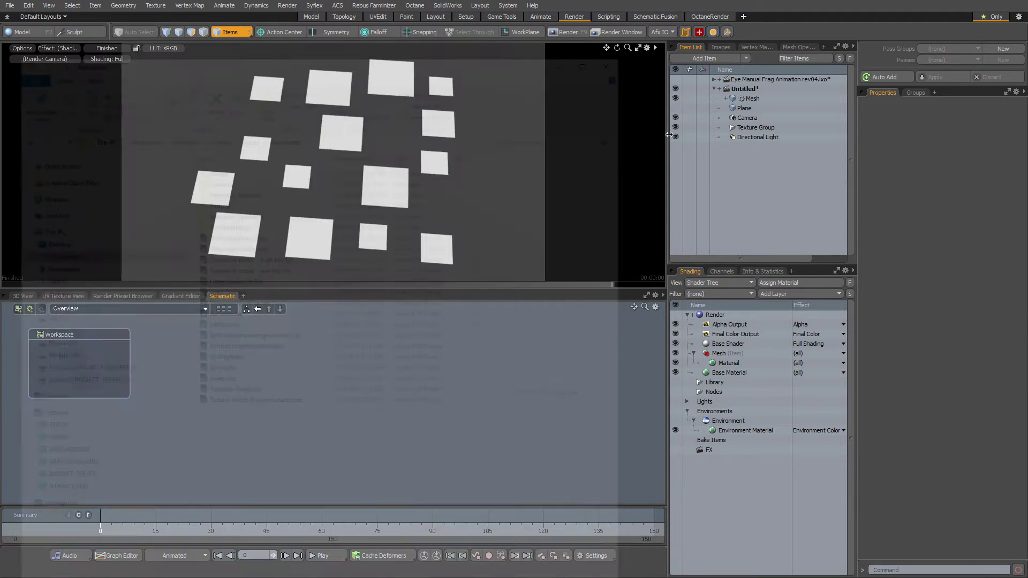
left_click(619, 55)
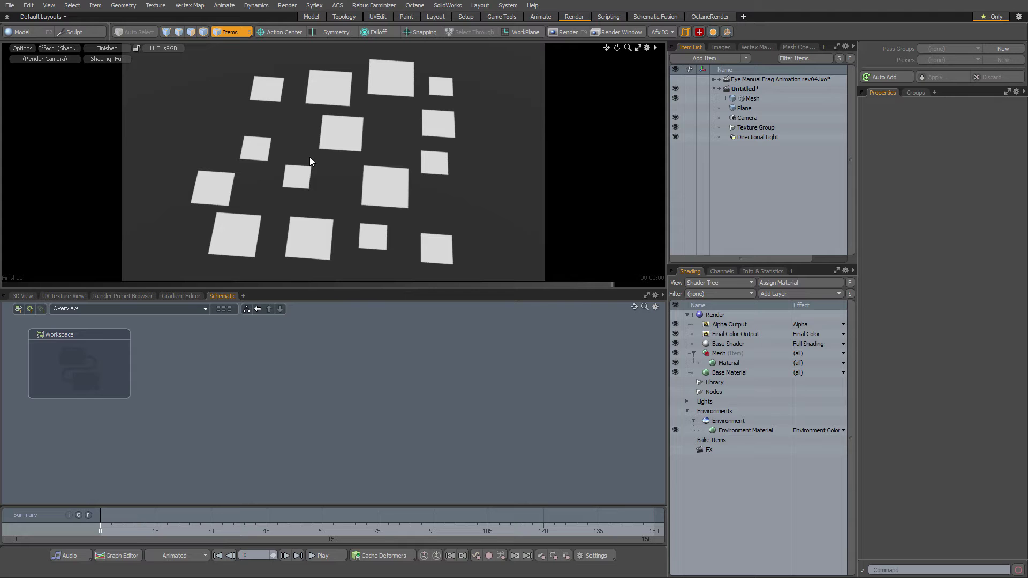
Show the scene in the 3D view and examine the Mesh item, its child operation and the Plane item, leaving Mesh selected
left_click(23, 297)
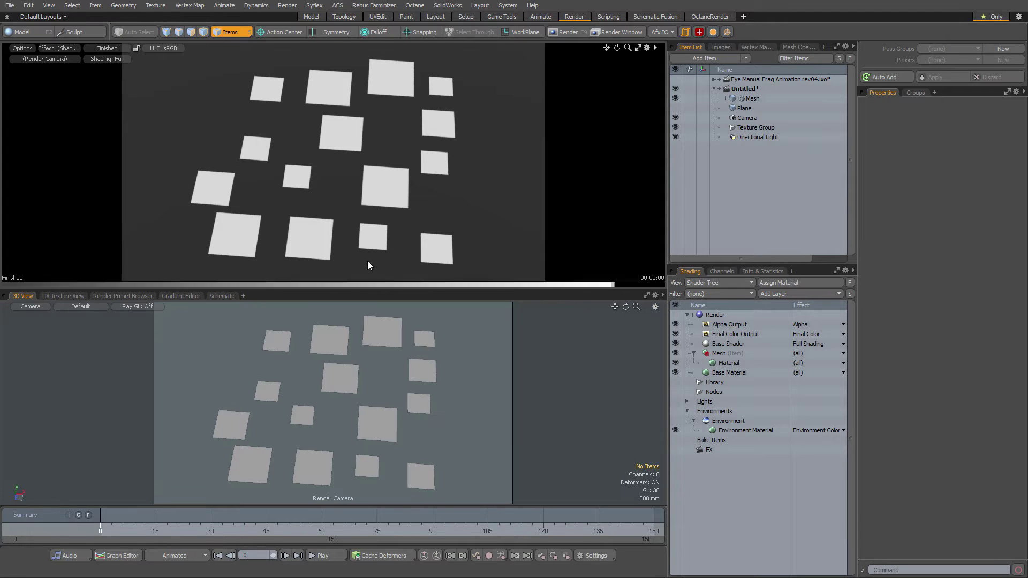
left_click(753, 99)
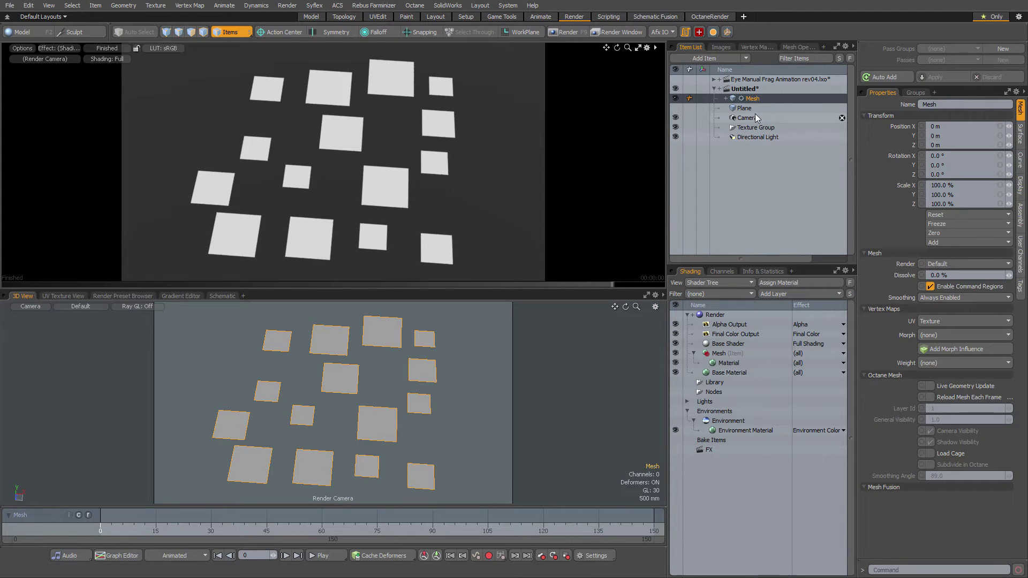
left_click(725, 99)
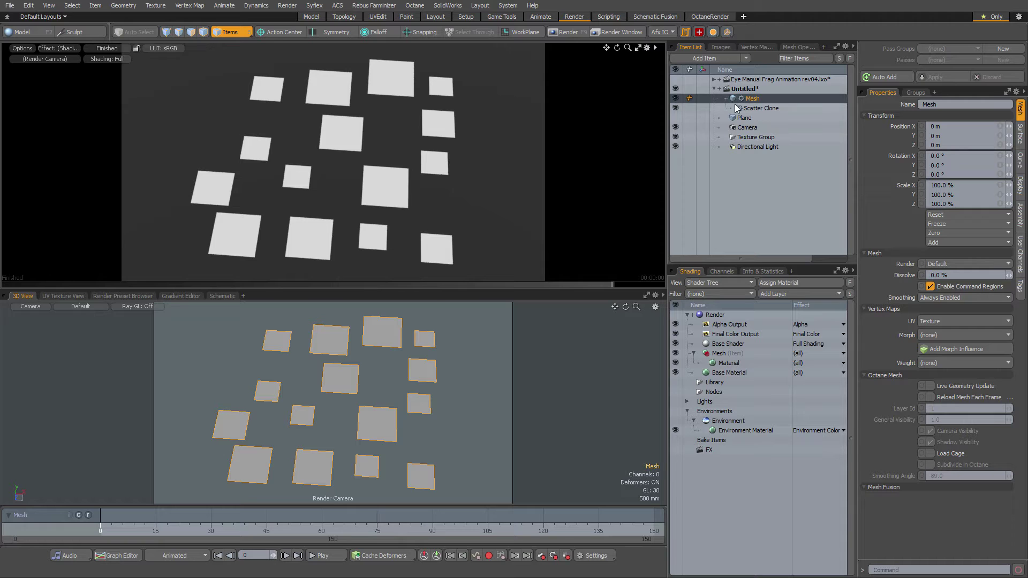
left_click(745, 118)
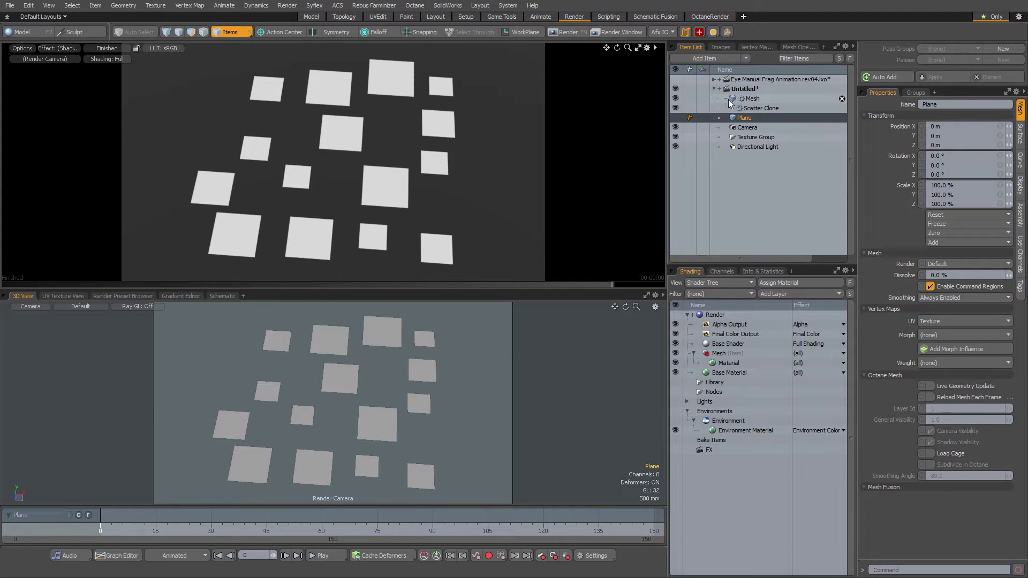
left_click(732, 99)
left_click(726, 99)
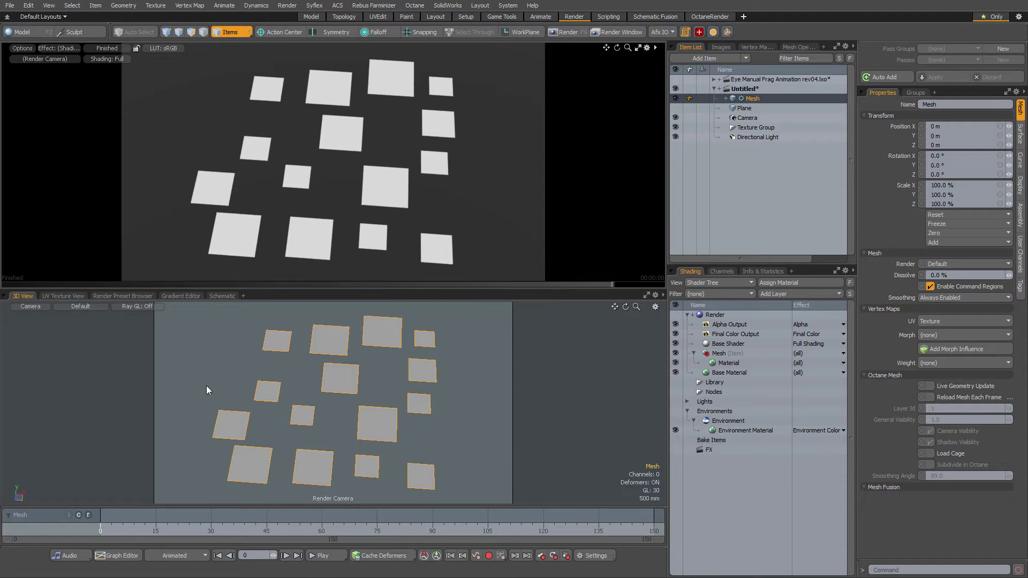
Load the Texture Switch Polygon Islands assembly from the Assemblies folder of the Render Preset Browser
left_click(124, 296)
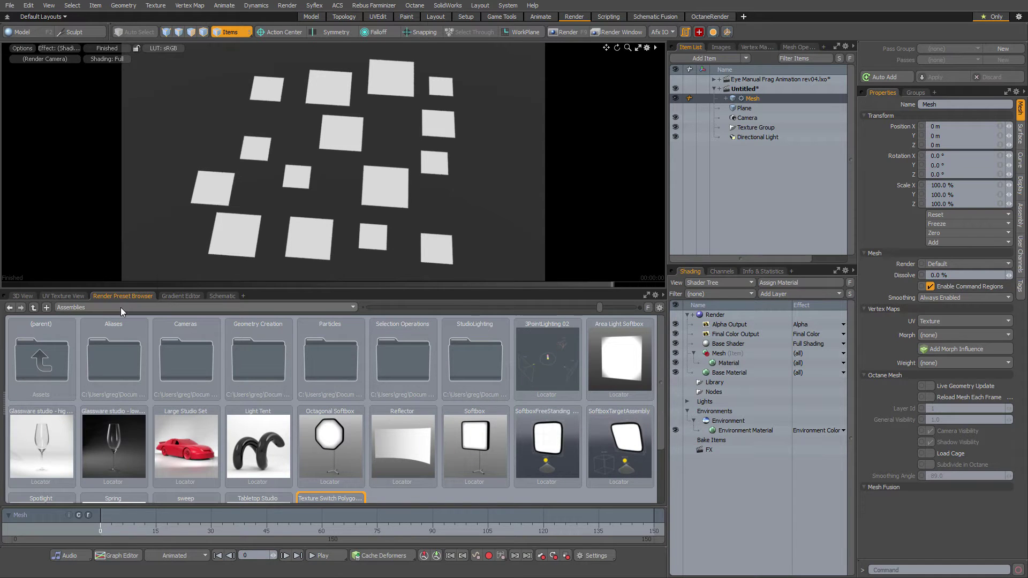
left_click(121, 307)
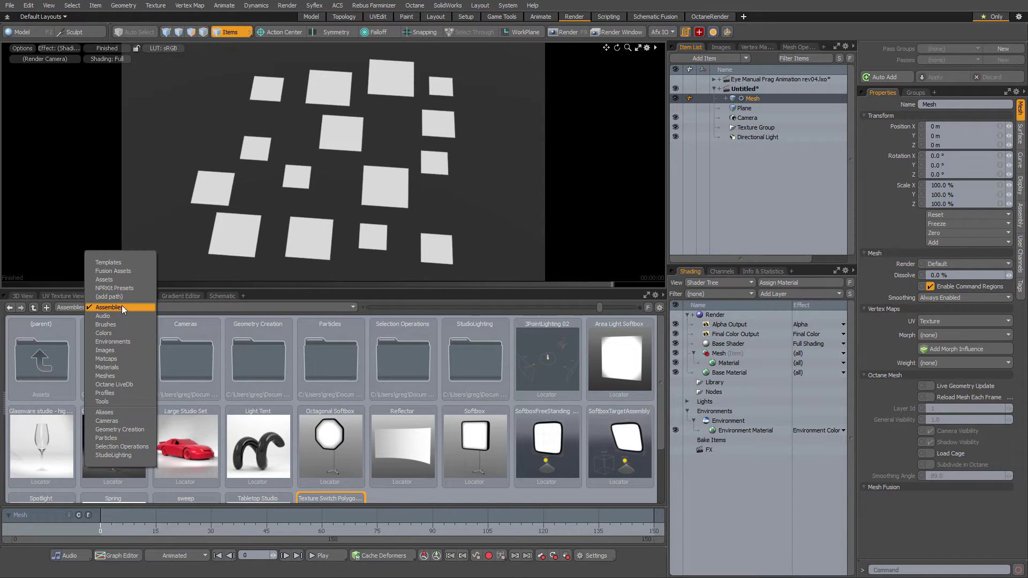
left_click(130, 367)
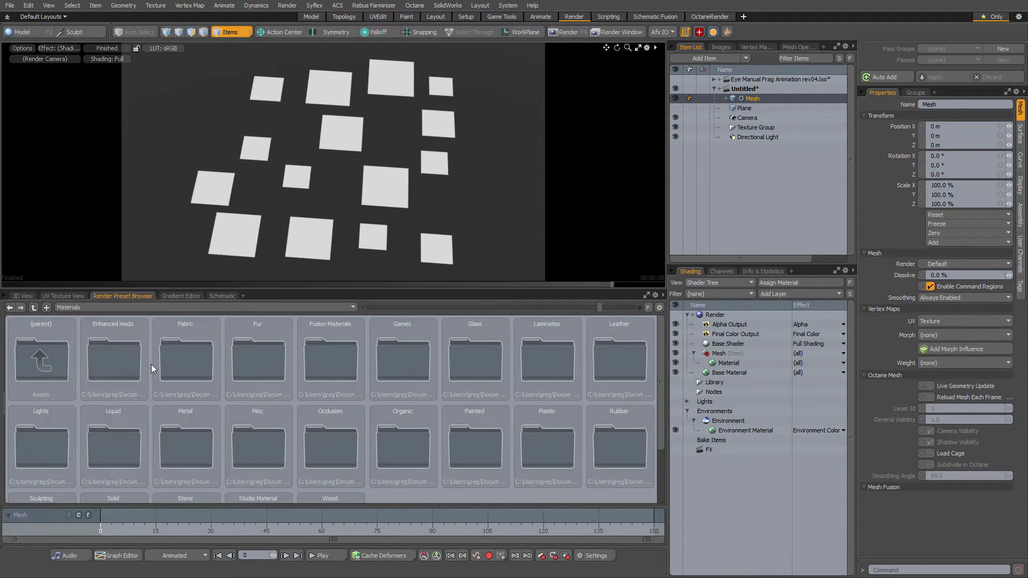
left_click(166, 306)
left_click(172, 245)
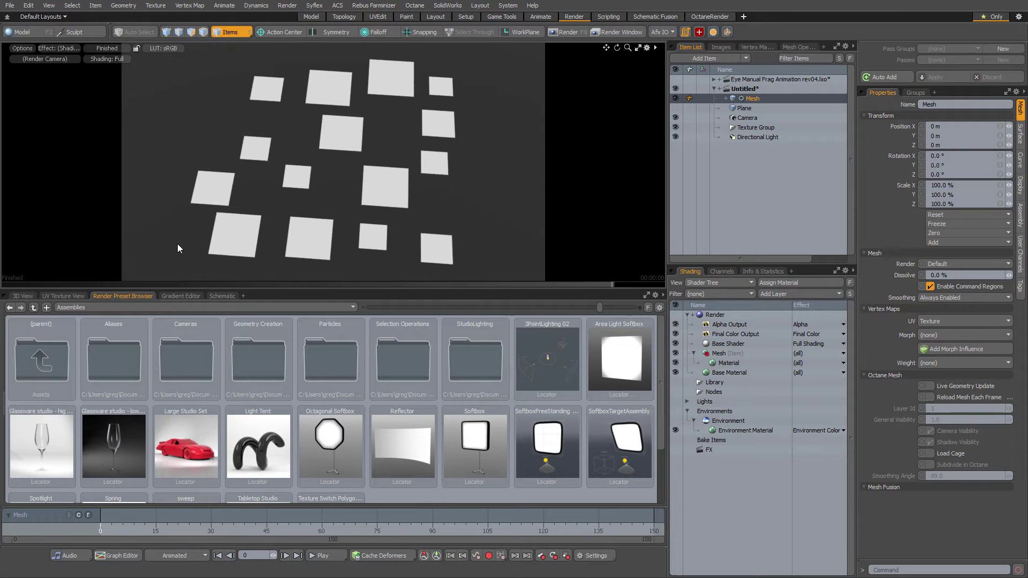
left_click_drag(657, 486, 649, 485)
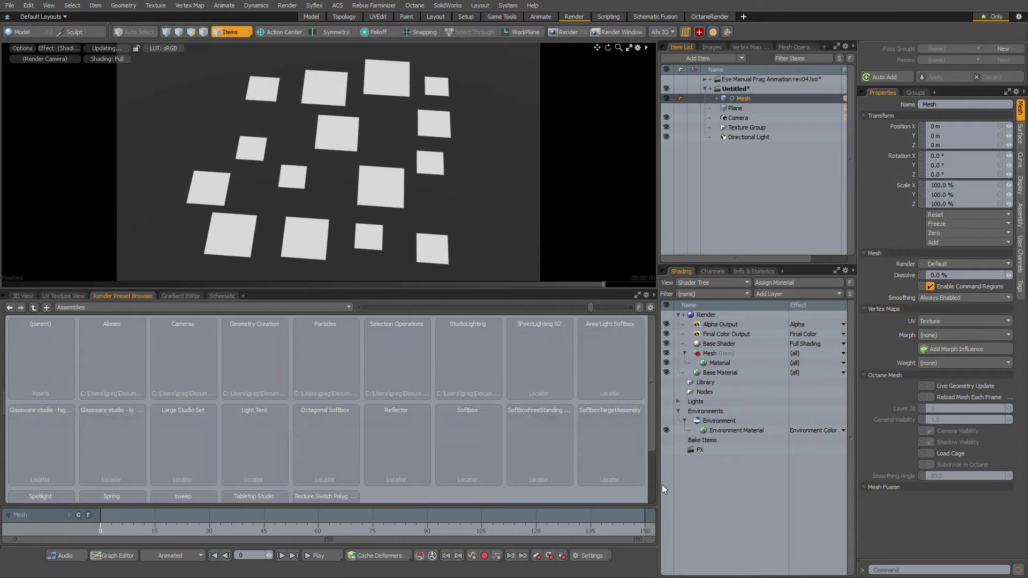
scroll(616, 474, "down", 2)
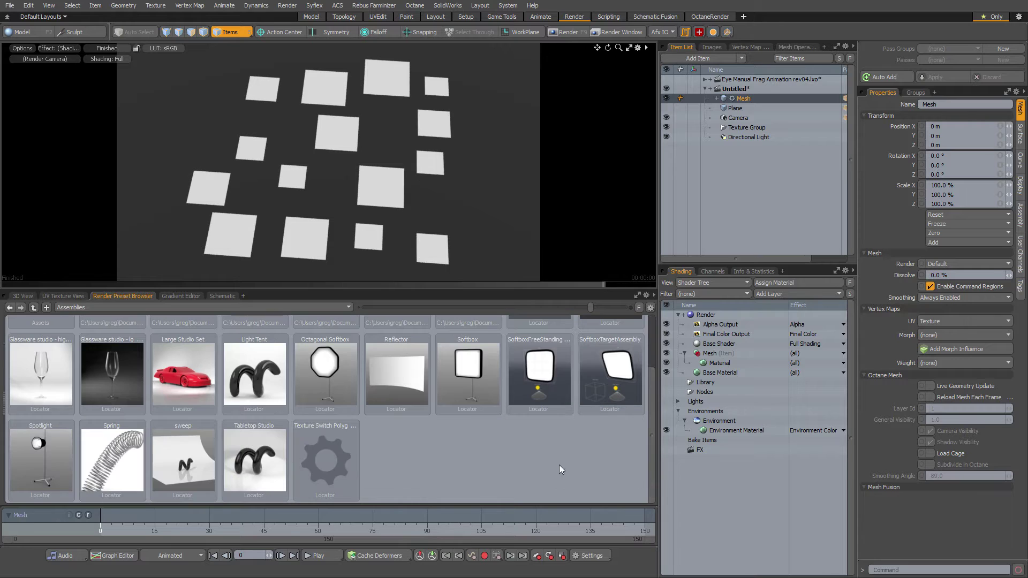
right_click(331, 455)
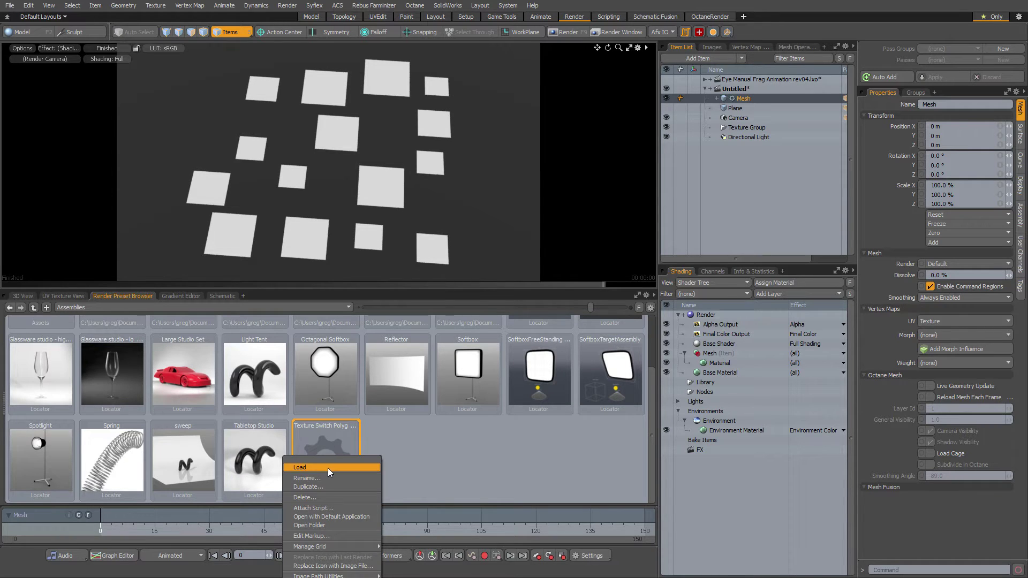
left_click(328, 468)
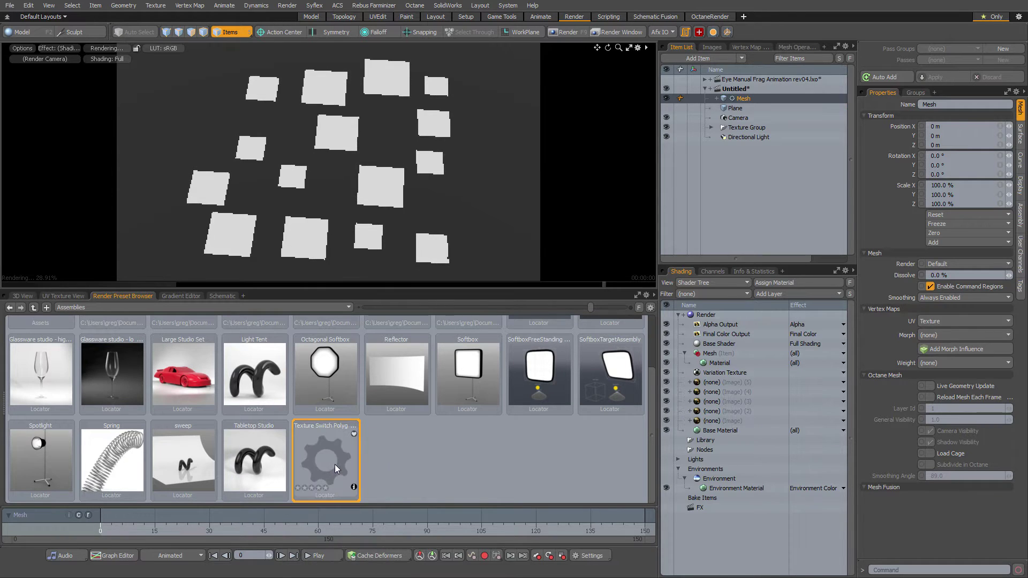
Add the Texture Switch Polygon Islands assembly to the schematic Workspace and place its node near the middle of the view
left_click(224, 296)
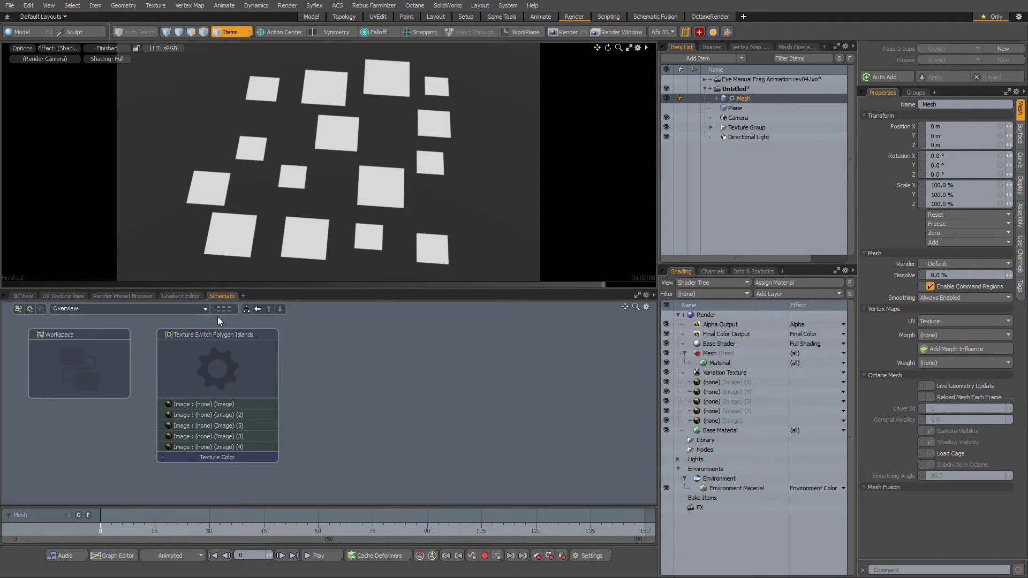
double_click(98, 355)
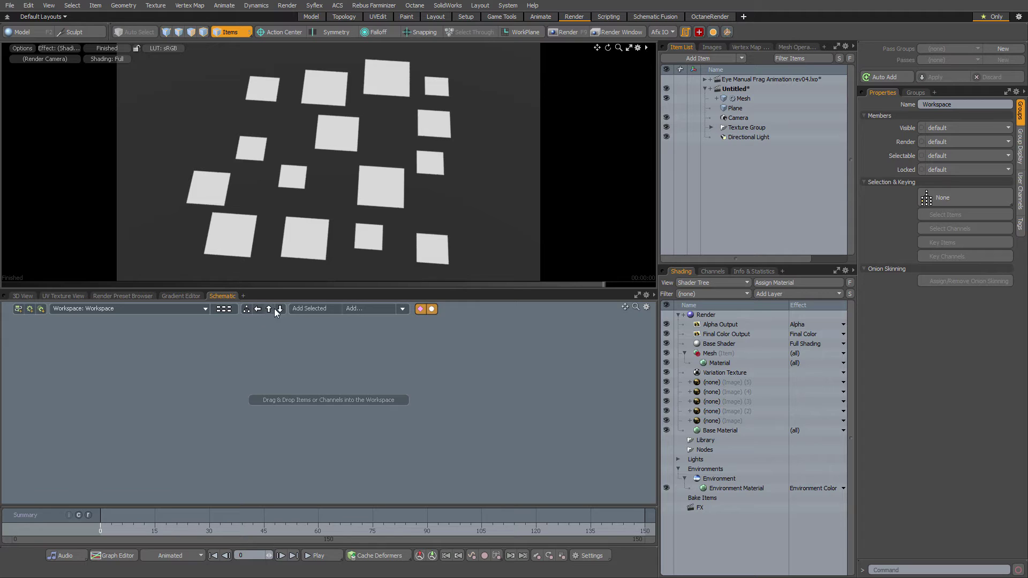
left_click(273, 309)
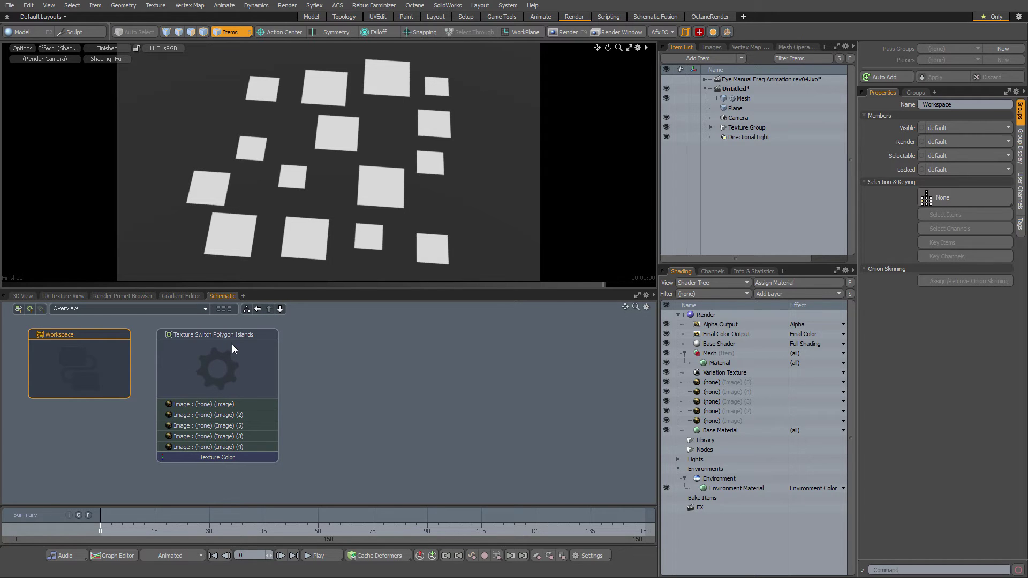
left_click_drag(238, 336, 82, 358)
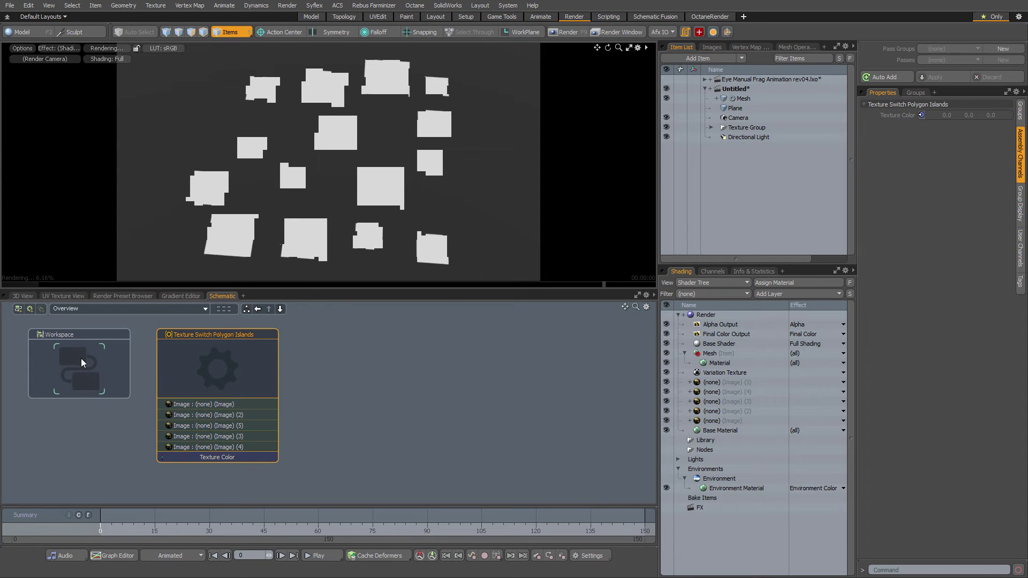
double_click(82, 361)
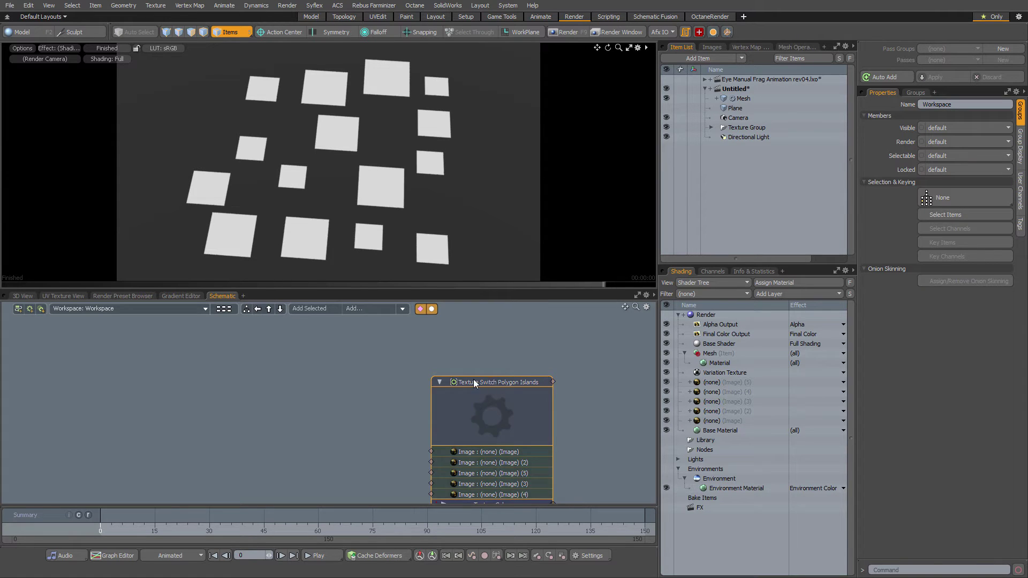
left_click_drag(473, 382, 337, 345)
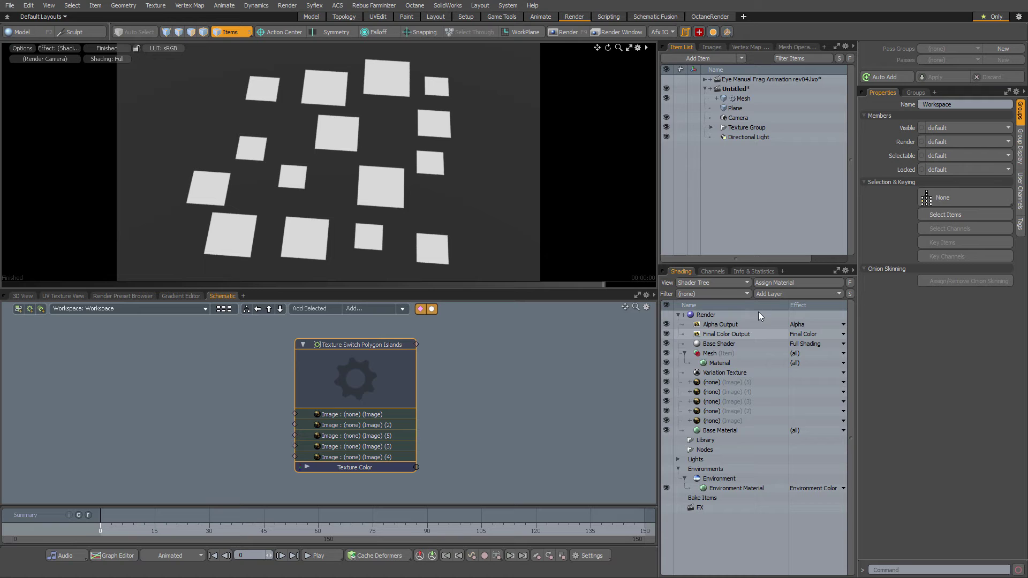
Add a Constant texture layer above the Material in the Mesh group of the Shader Tree
left_click(713, 355)
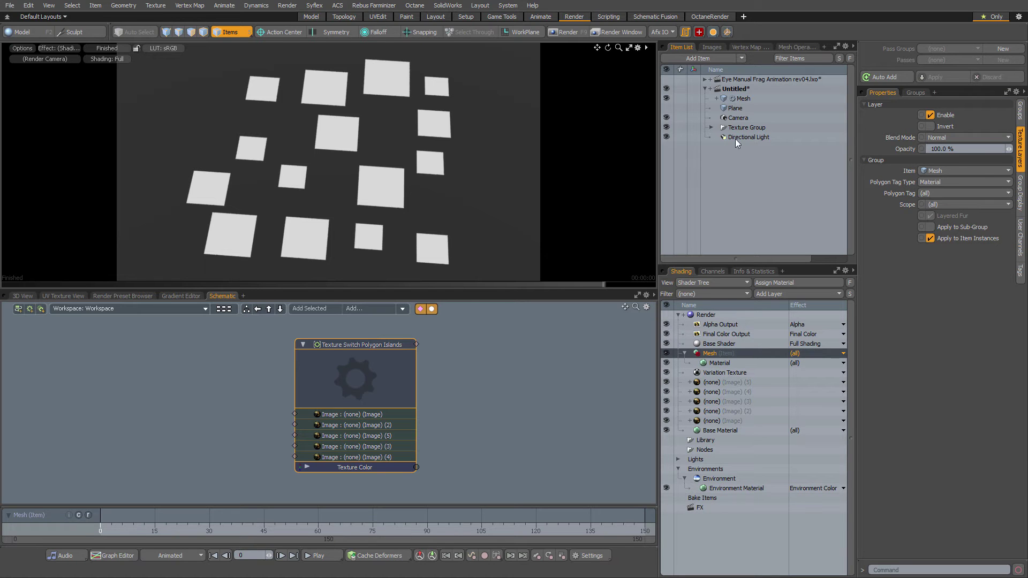
left_click(749, 99)
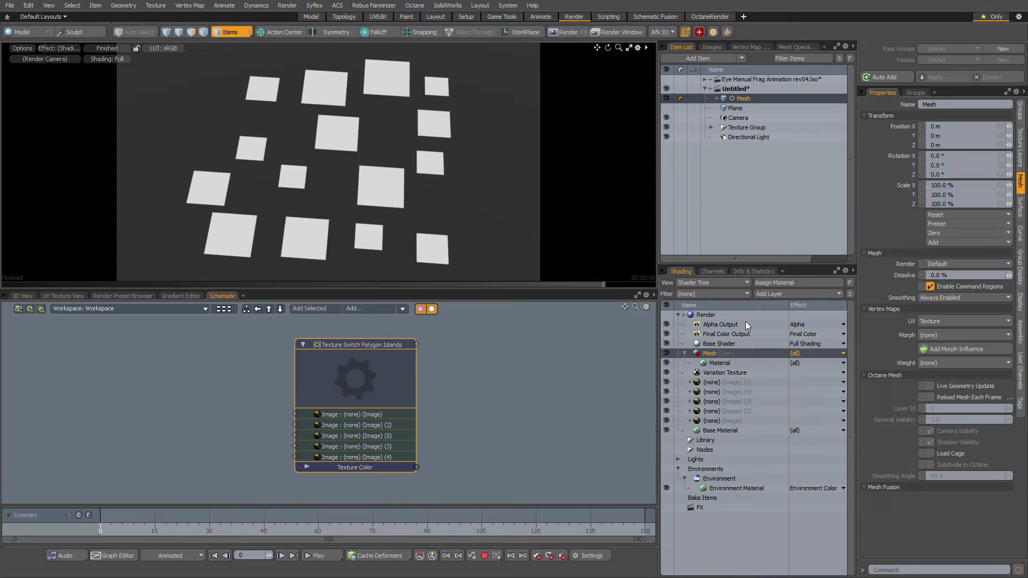
left_click(722, 363)
left_click(769, 294)
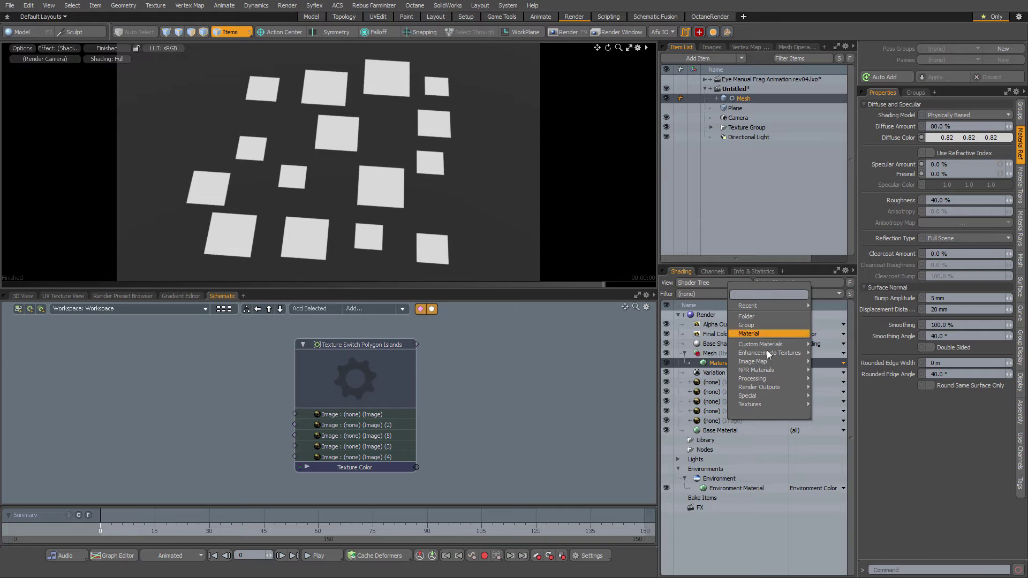
mouse_move(767, 381)
left_click(835, 374)
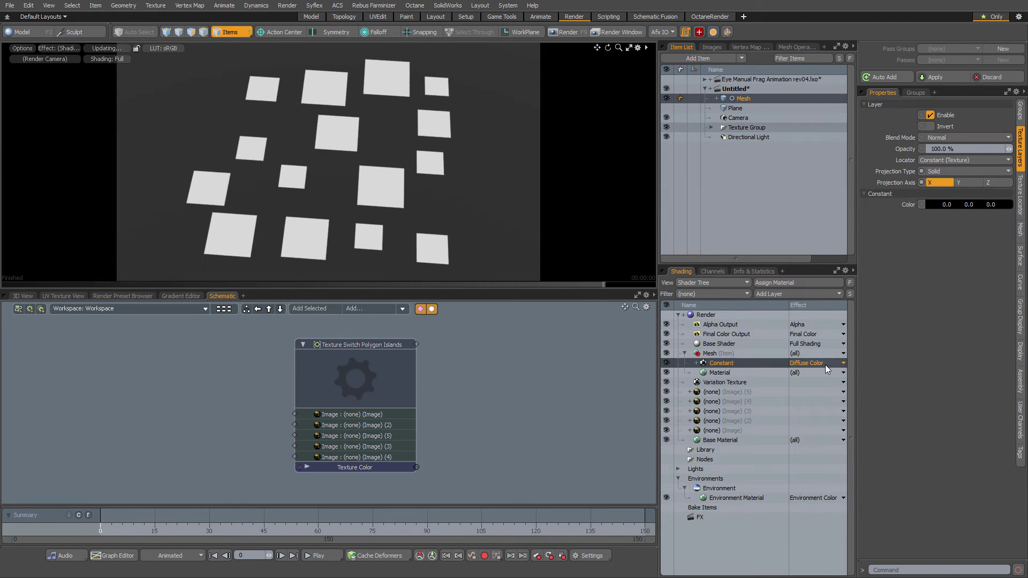
Add the Constant texture layer to the schematic and connect the assembly's Texture Color output to its Color input
left_click_drag(826, 368, 536, 399)
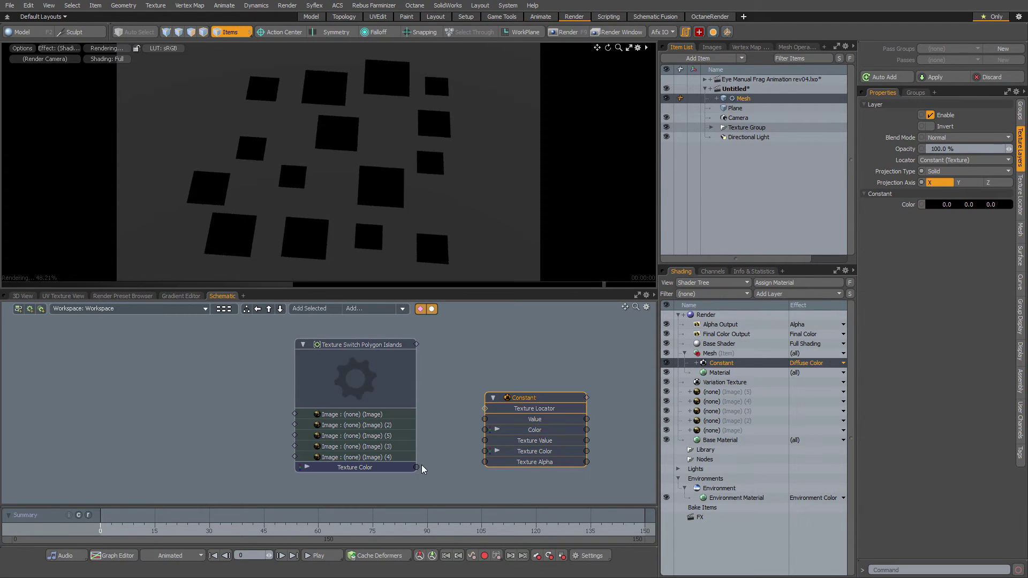
left_click_drag(418, 468, 503, 439)
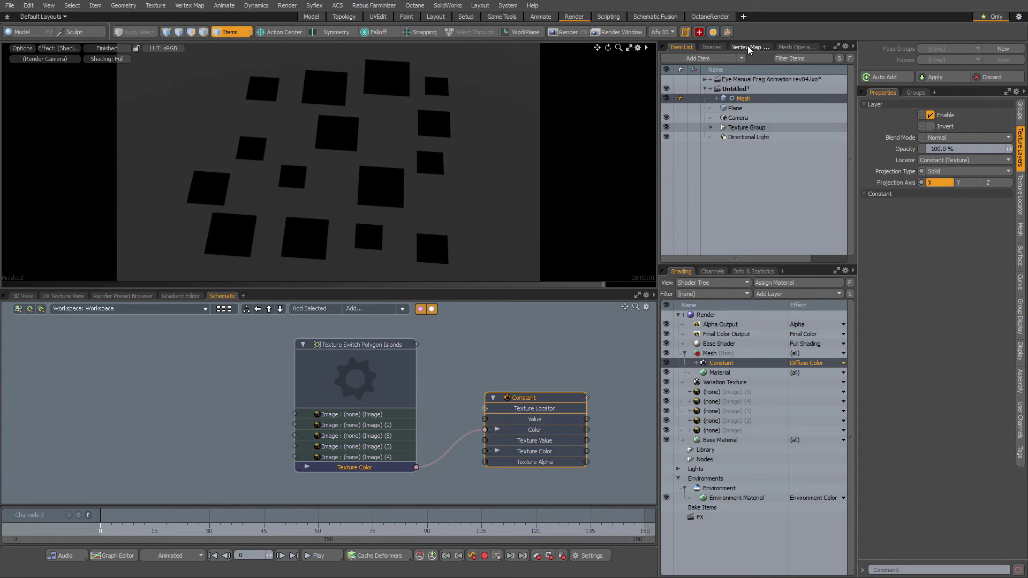
Add the 3D_color, doc_color, jpg_color, mp4_color and pdf_color image clips together to the schematic beside the assembly node
left_click(712, 47)
left_click(728, 199)
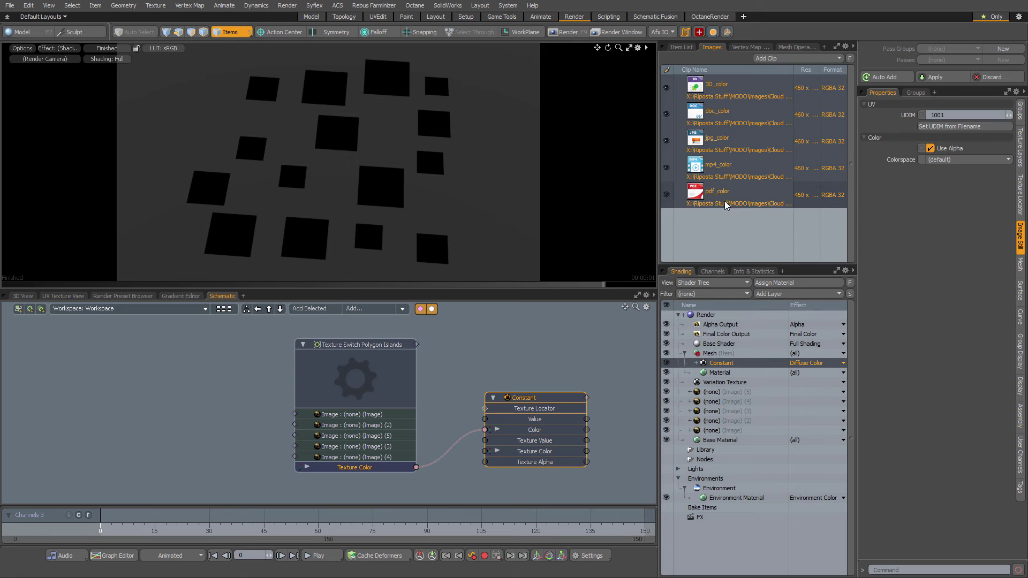
left_click_drag(746, 193, 85, 404)
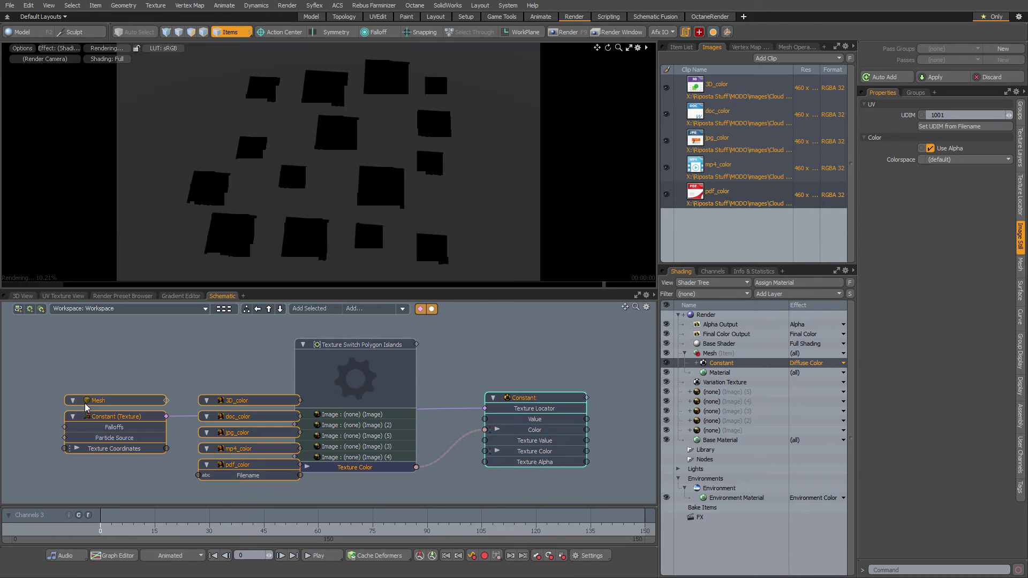
Arrange the nodes with the image clips clear of the assembly, the Constant (Texture) locator above Constant, and 3D_color above the other clips
left_click_drag(235, 401, 177, 374)
left_click(192, 351)
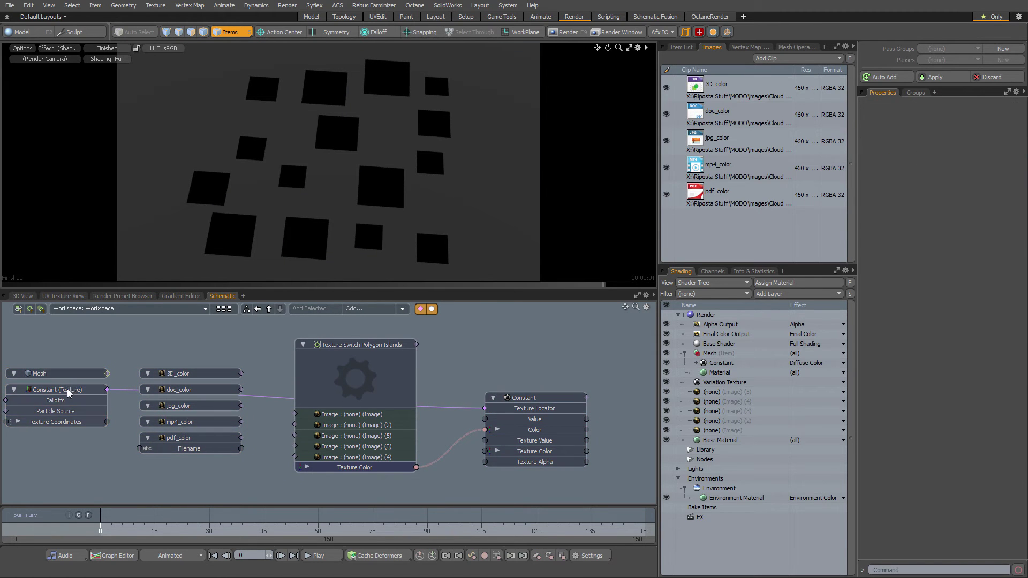
left_click_drag(69, 393, 506, 315)
left_click_drag(206, 374, 199, 359)
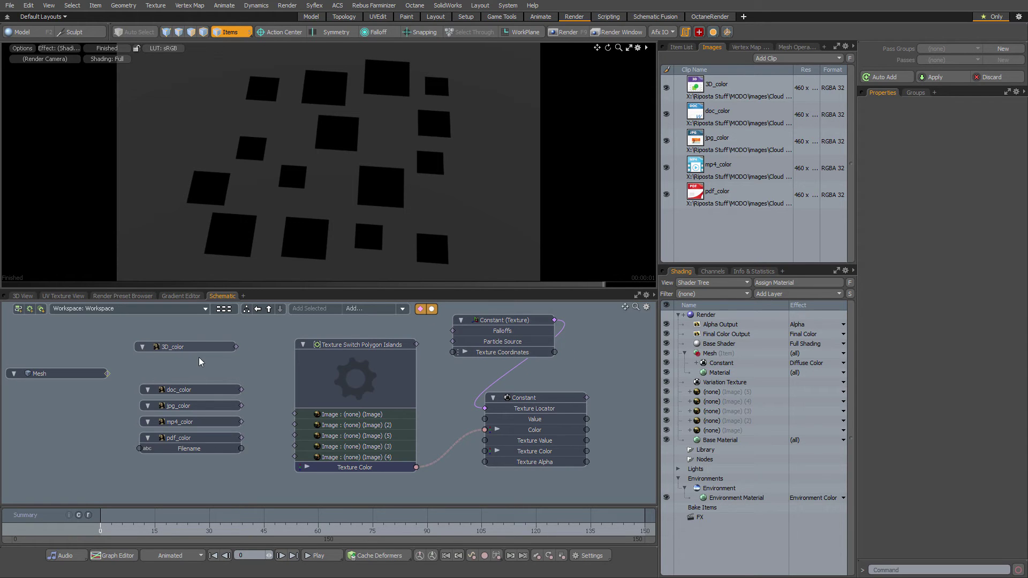
Connect 3D_color, doc_color, jpg_color, mp4_color and pdf_color in that order to the assembly's five Image inputs
left_click_drag(289, 417, 294, 414)
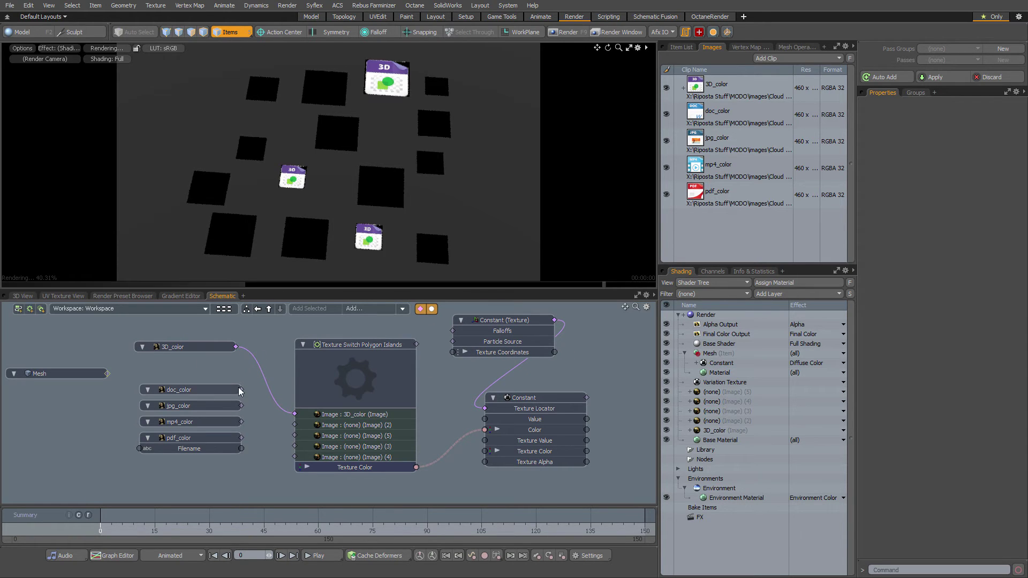
left_click_drag(241, 390, 294, 424)
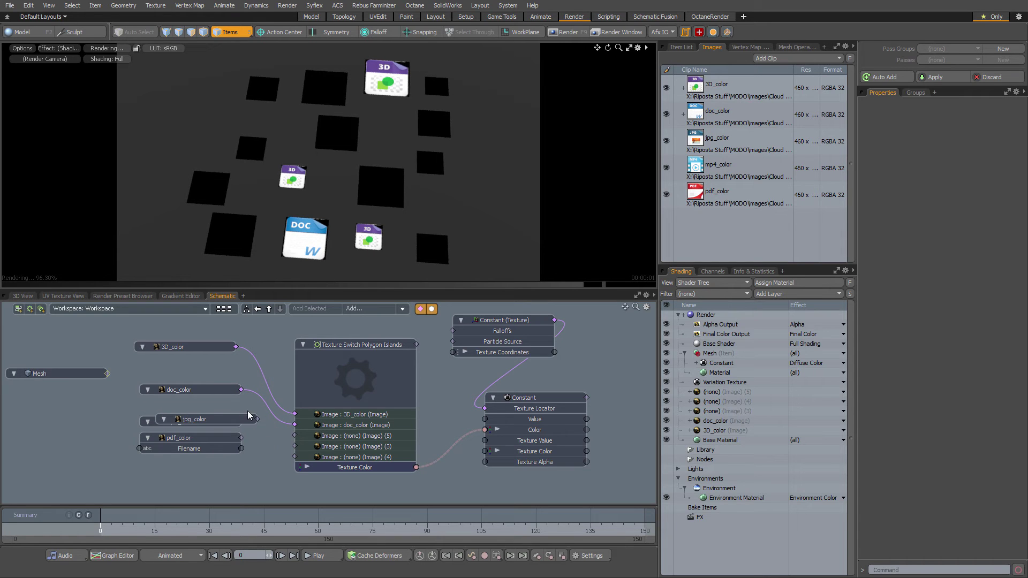
left_click_drag(236, 405, 294, 457)
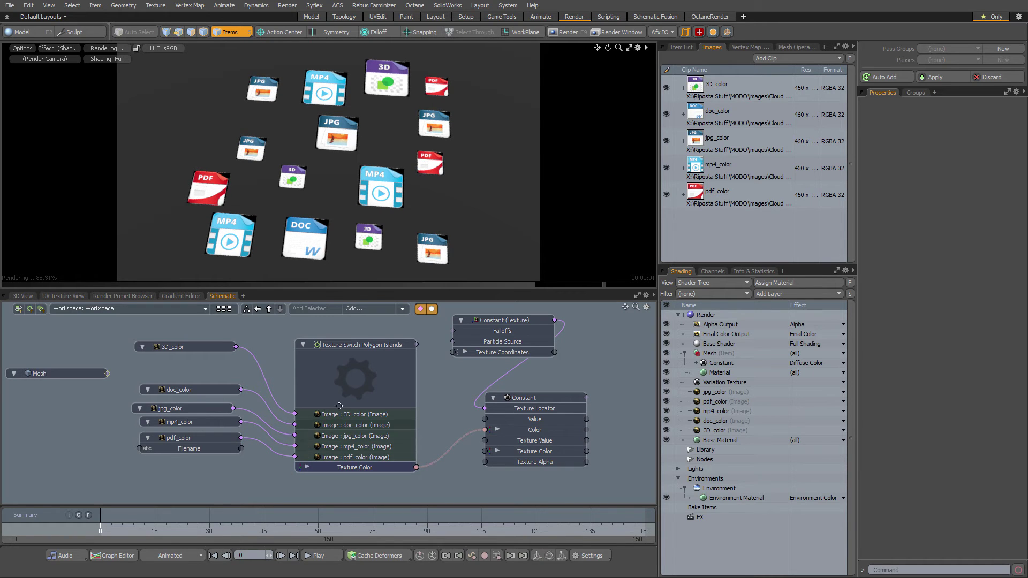
Open the Texture Switch Polygon Islands assembly to show its internal nodes and enlarge the schematic viewport
left_click_drag(340, 381, 358, 391, "alt")
scroll(367, 390, "up", 1)
double_click(374, 386)
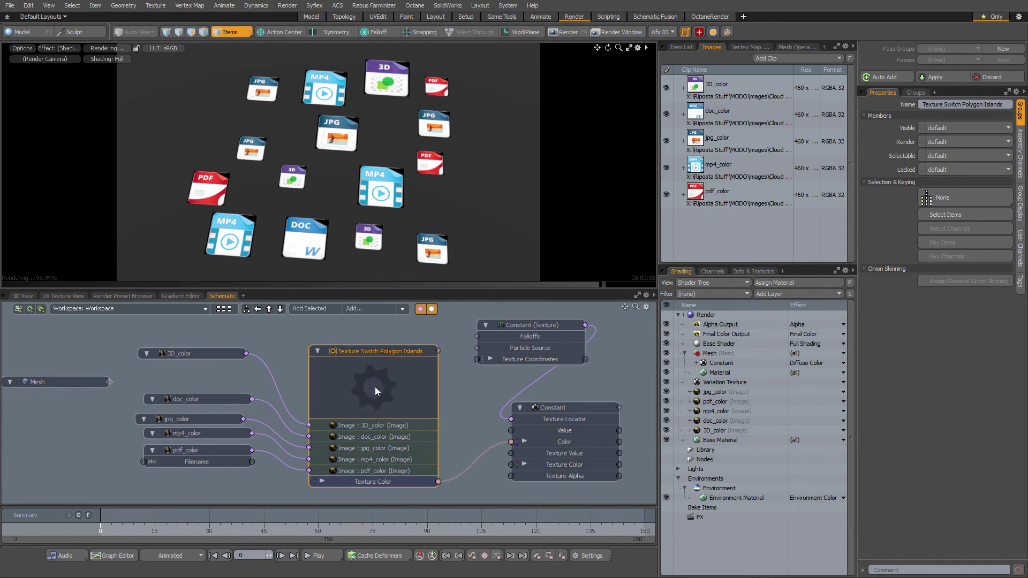
left_click_drag(480, 290, 460, 191)
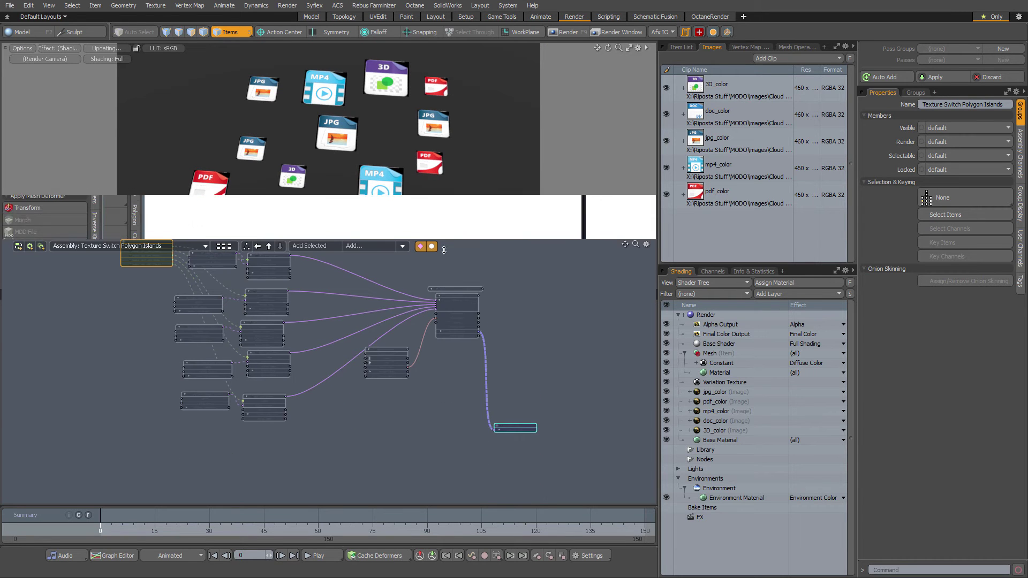
scroll(493, 338, "up", 8)
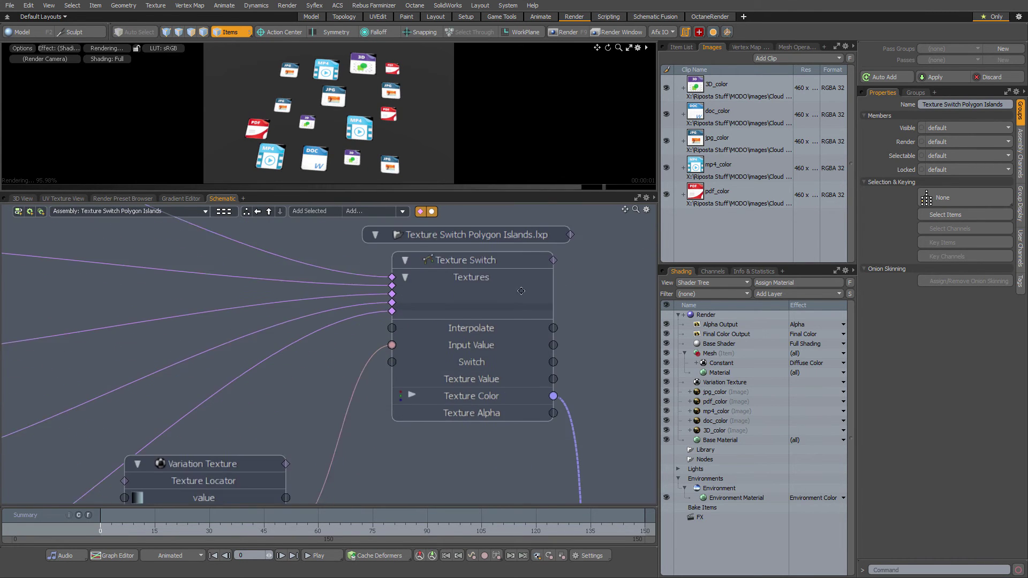
Examine the Variation Texture node's properties and the Texture Switch node it drives, leaving Texture Switch selected
left_click_drag(493, 334, 494, 340, "alt")
scroll(421, 362, "up", 2)
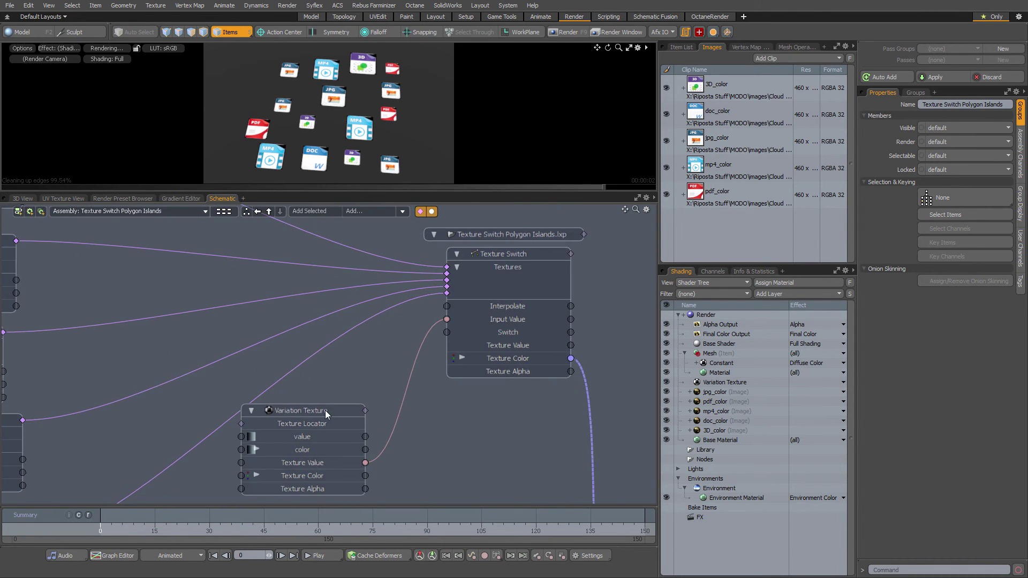
left_click(335, 437)
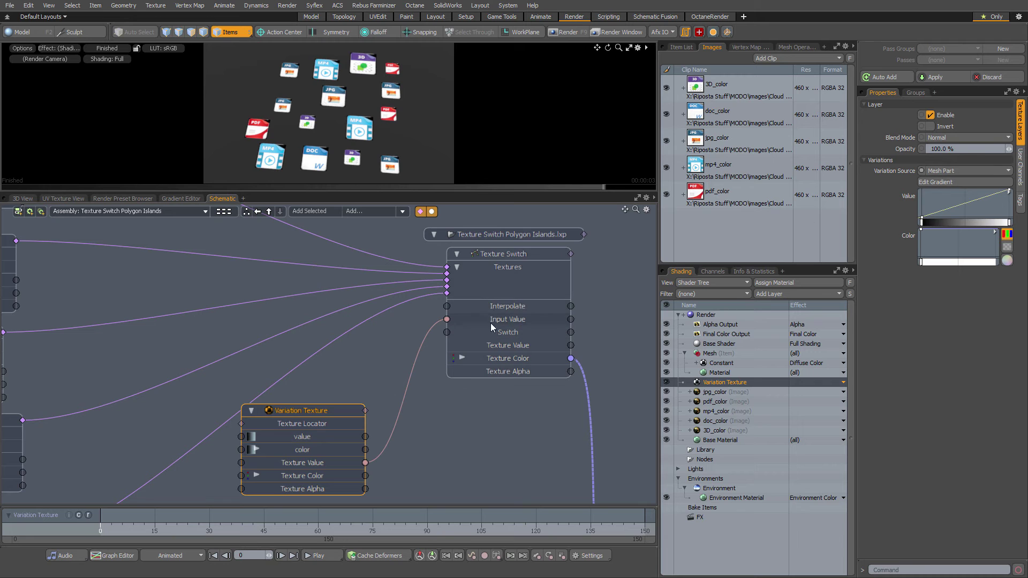
left_click(510, 255)
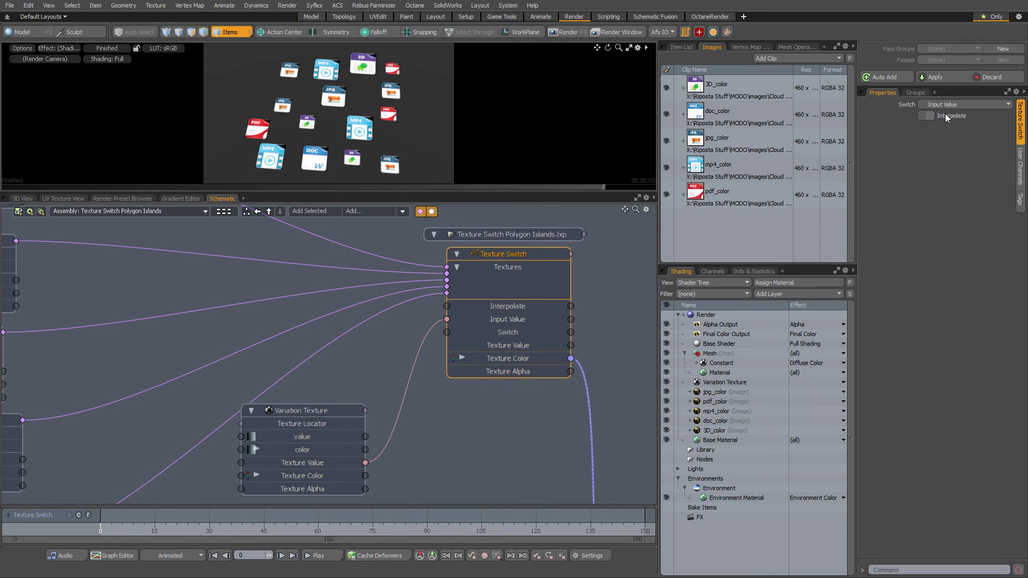
Trace the Texture Switch's Texture Color connection to the Assembly Outputs node
key("a")
scroll(514, 342, "up", 5)
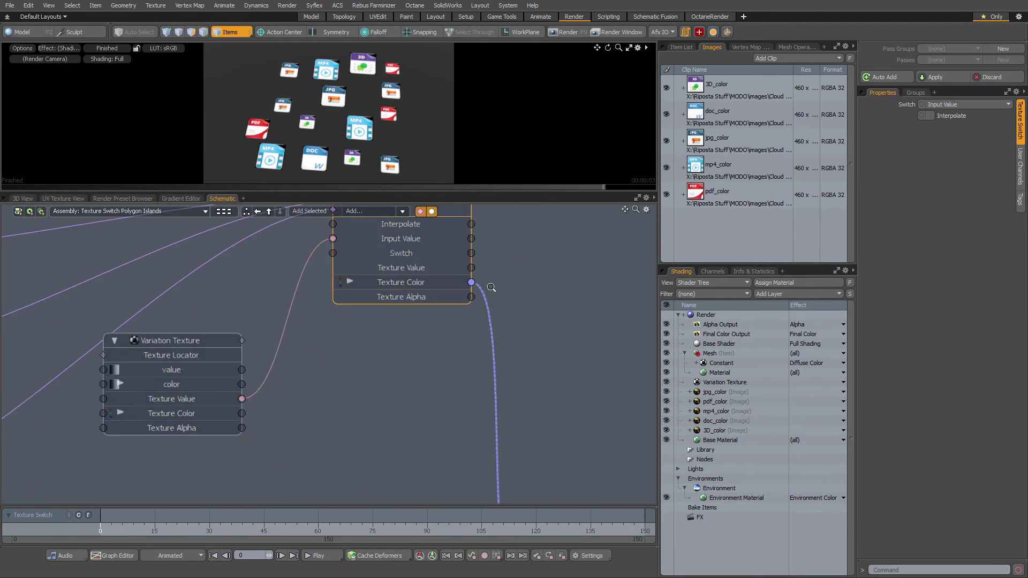
left_click_drag(484, 373, 430, 261, "alt")
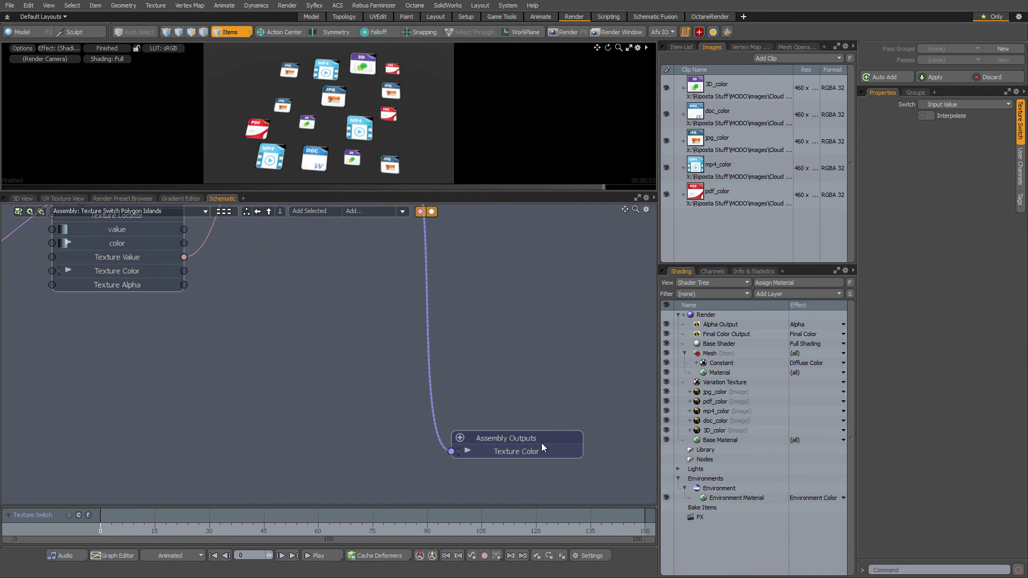
left_click_drag(263, 391, 389, 441, "alt")
scroll(388, 440, "down", 2)
Examine how the Assembly Inputs feed the image texture nodes and locators, and how these connect to the Texture Switch
left_click_drag(69, 313, 472, 437, "alt")
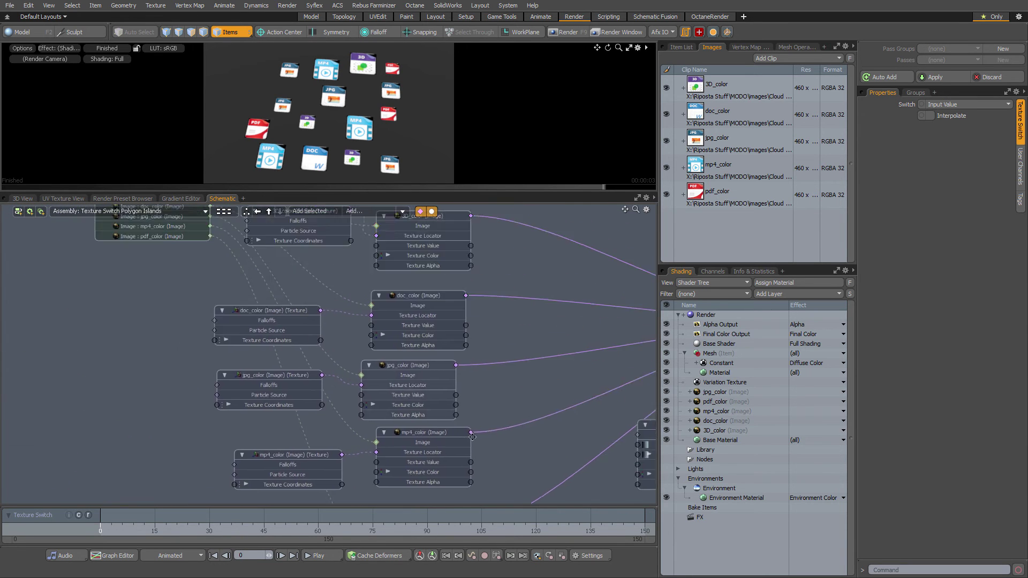
scroll(473, 436, "down", 2)
scroll(476, 383, "down", 3)
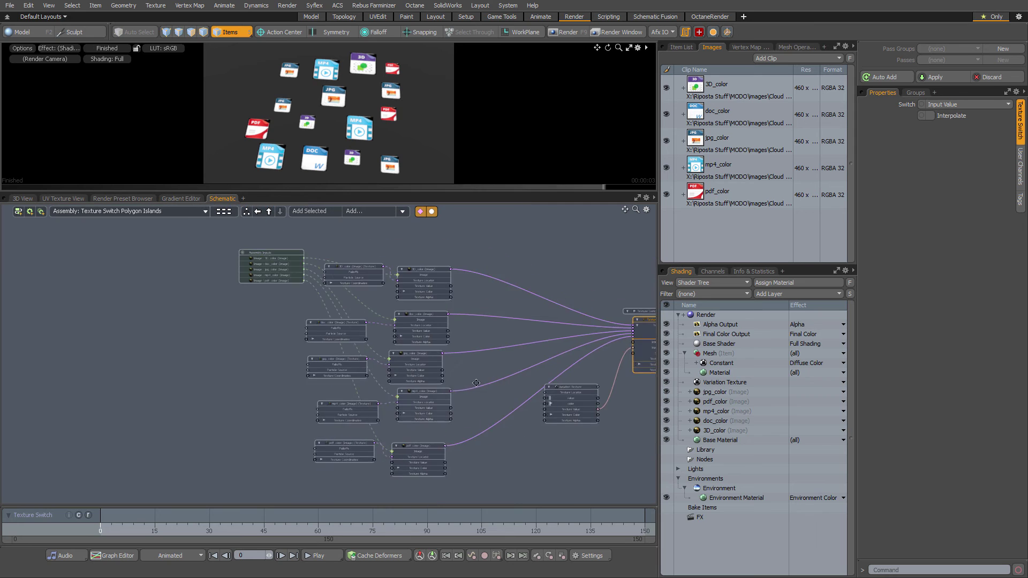
left_click_drag(655, 340, 499, 339, "alt")
scroll(501, 334, "up", 3)
left_click_drag(144, 263, 511, 316, "alt")
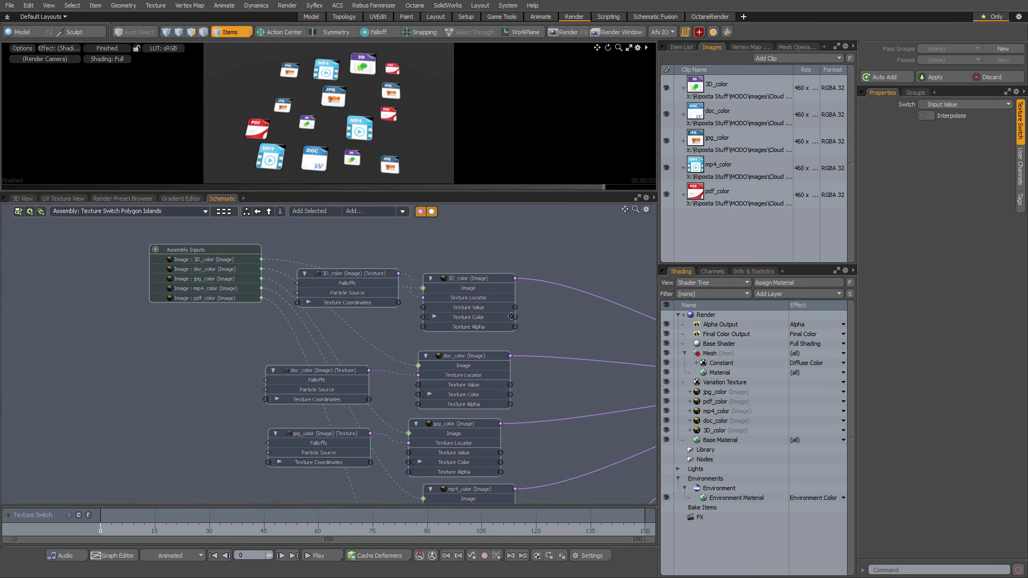
scroll(511, 317, "up", 3)
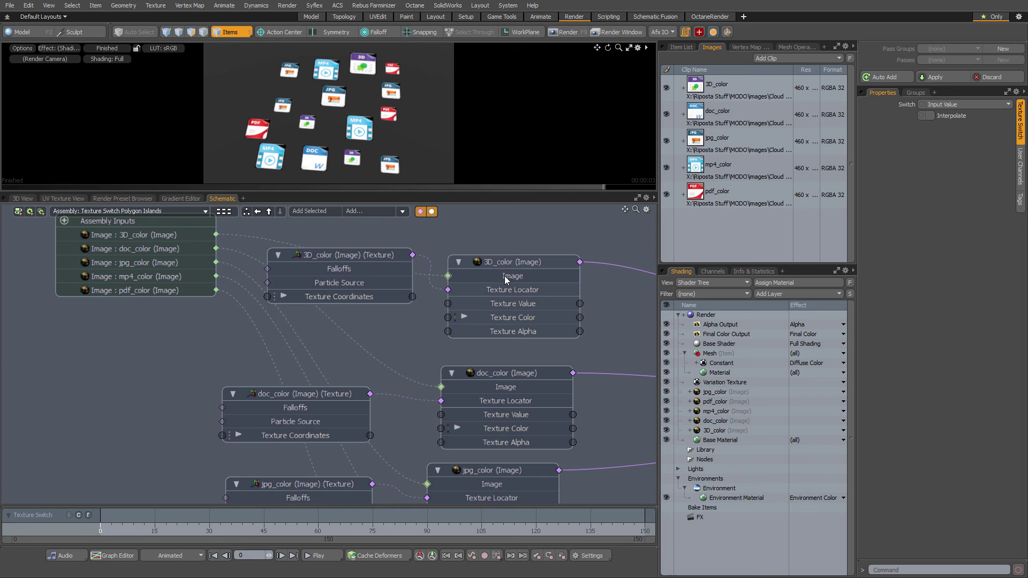
left_click_drag(184, 241, 222, 263, "alt")
middle_click_drag(360, 398, 366, 372)
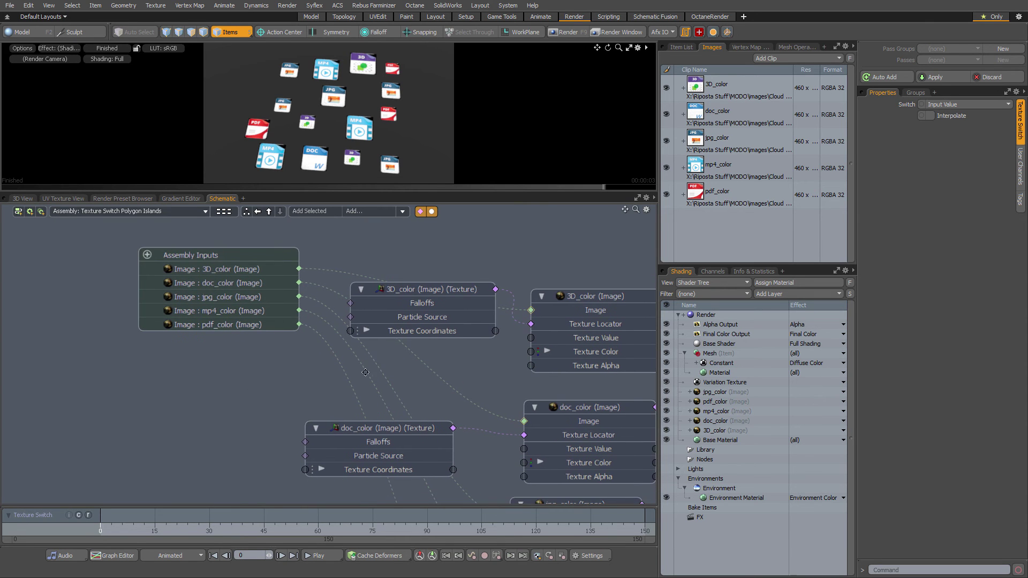
scroll(433, 398, "down", 3)
left_click_drag(514, 431, 320, 355, "alt")
left_click_drag(414, 396, 350, 363, "alt")
scroll(350, 362, "down", 1)
Inspect the jpg_color image layer in the Shader Tree, then return to the overview of the assembly's whole node network
left_click(721, 393)
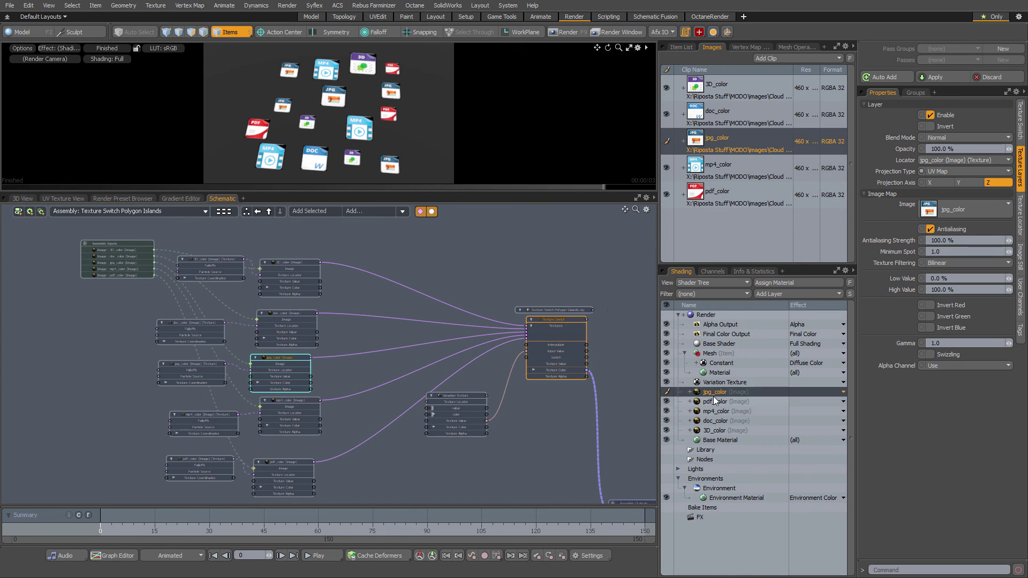
left_click(367, 365)
scroll(348, 382, "down", 3)
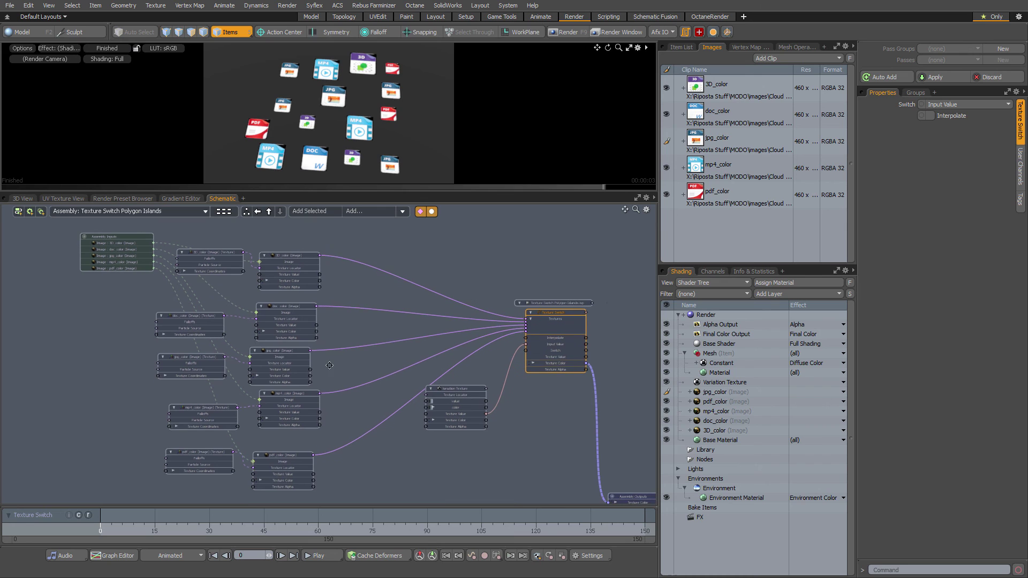
left_click_drag(375, 357, 352, 348, "alt")
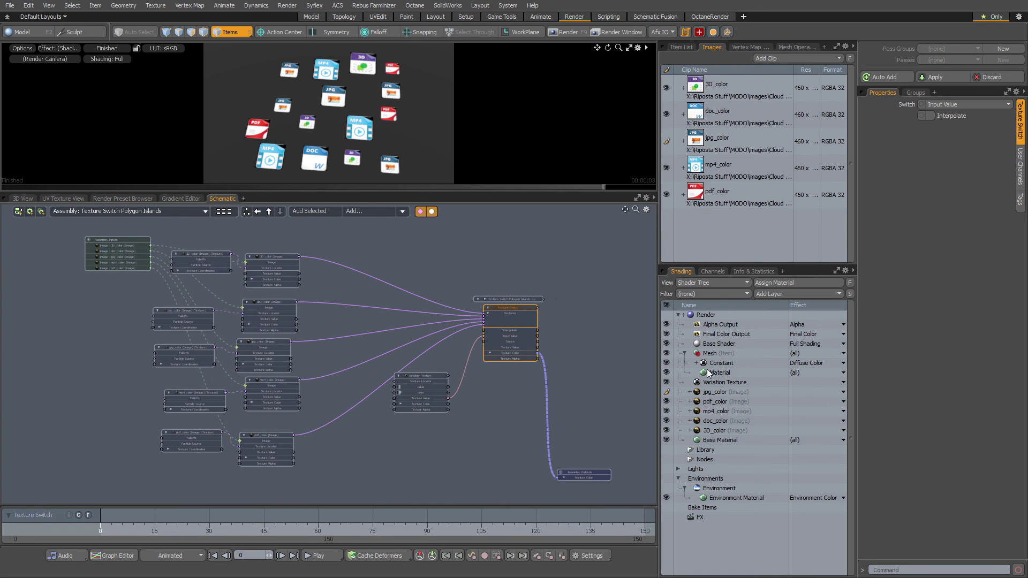
scroll(364, 354, "up", 1)
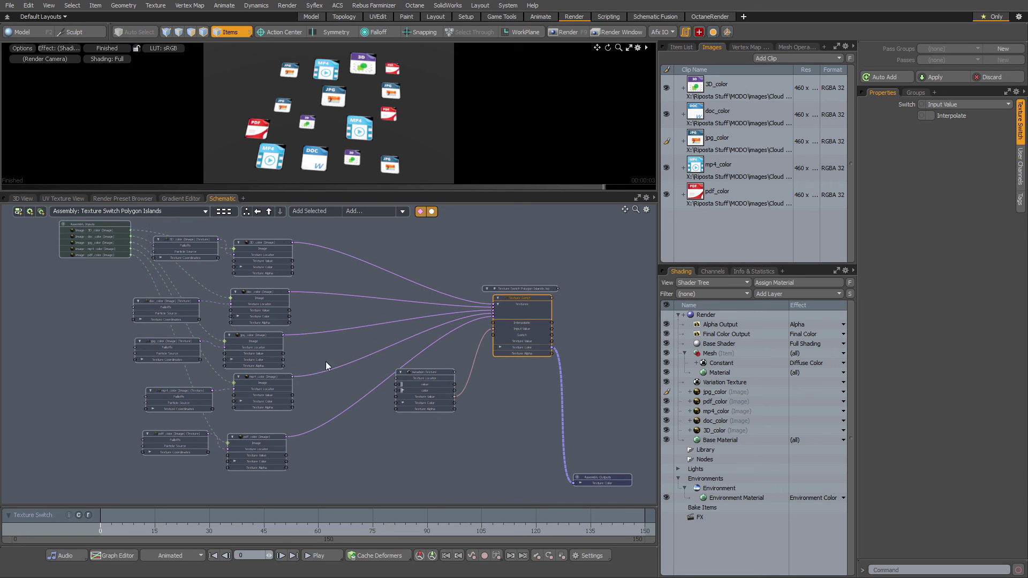
scroll(329, 365, "down", 1)
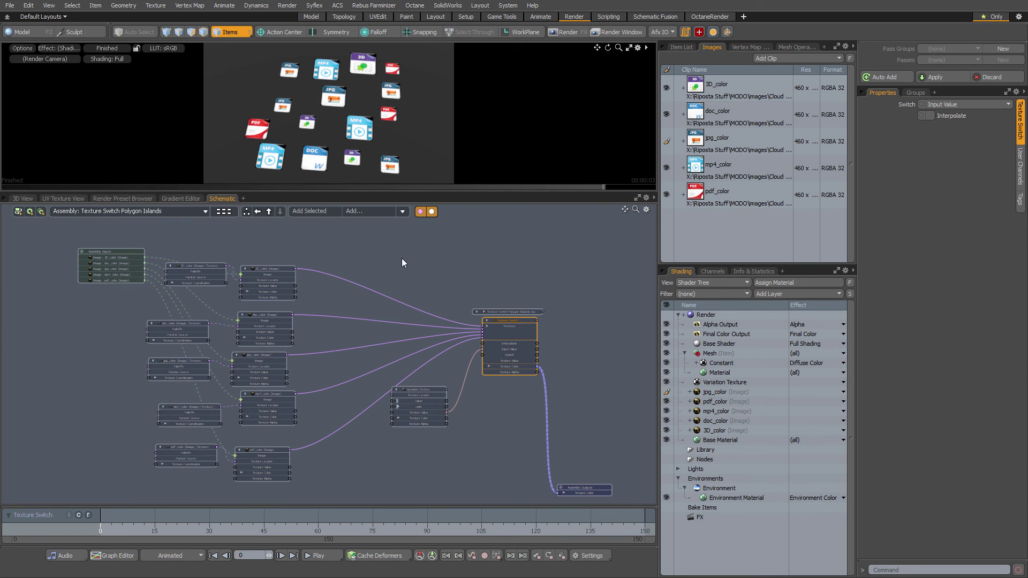